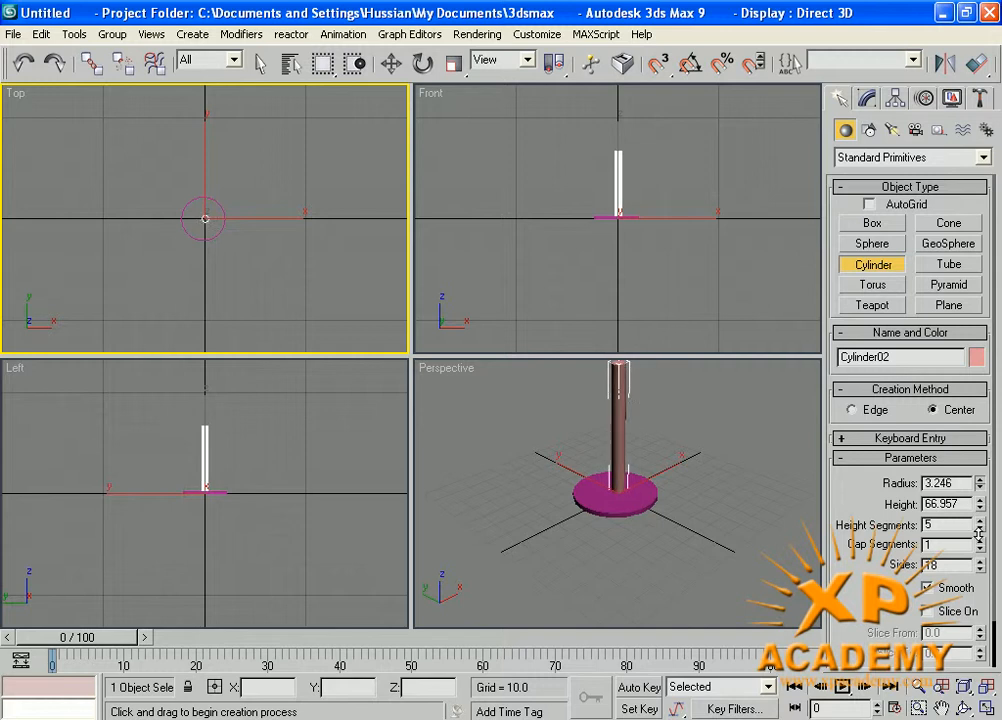
- Move the thin vertical cylinder along X to about -2.4, centring it on the magenta disc, and maximize the perspective view
middle_drag(588, 537, 624, 584)
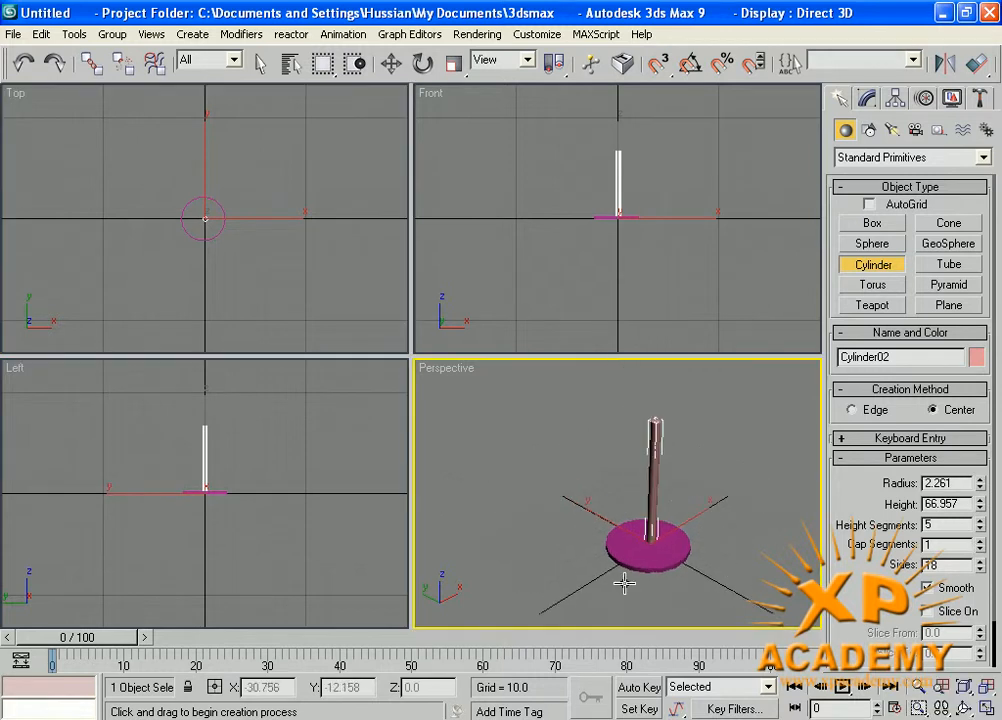
click(391, 63)
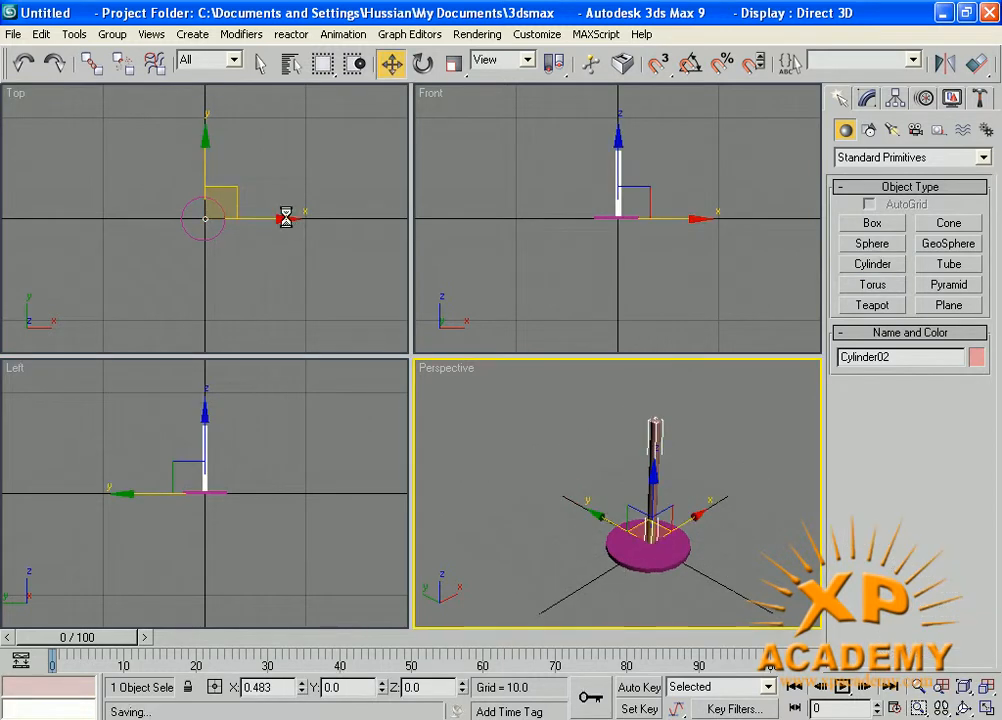
drag(284, 217, 281, 218)
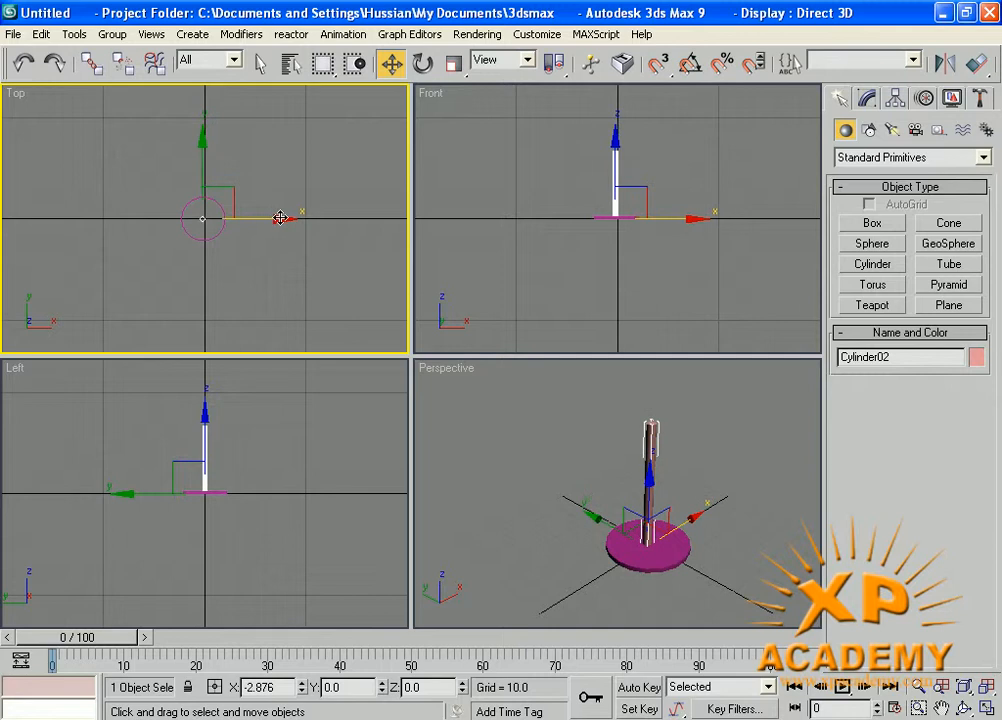
click(487, 474)
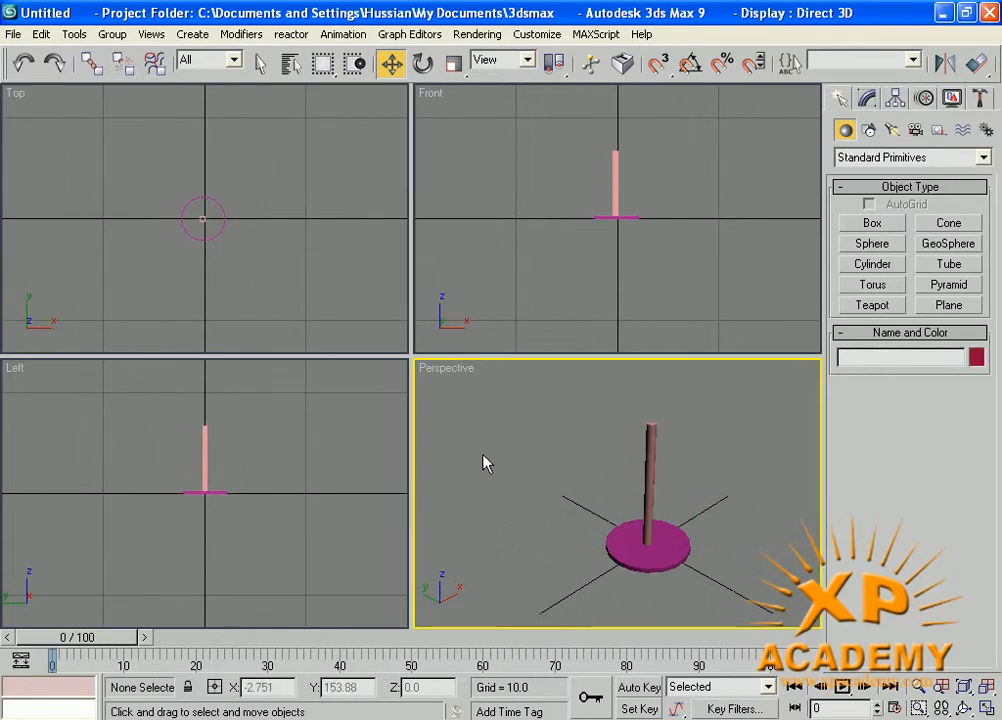
click(641, 492)
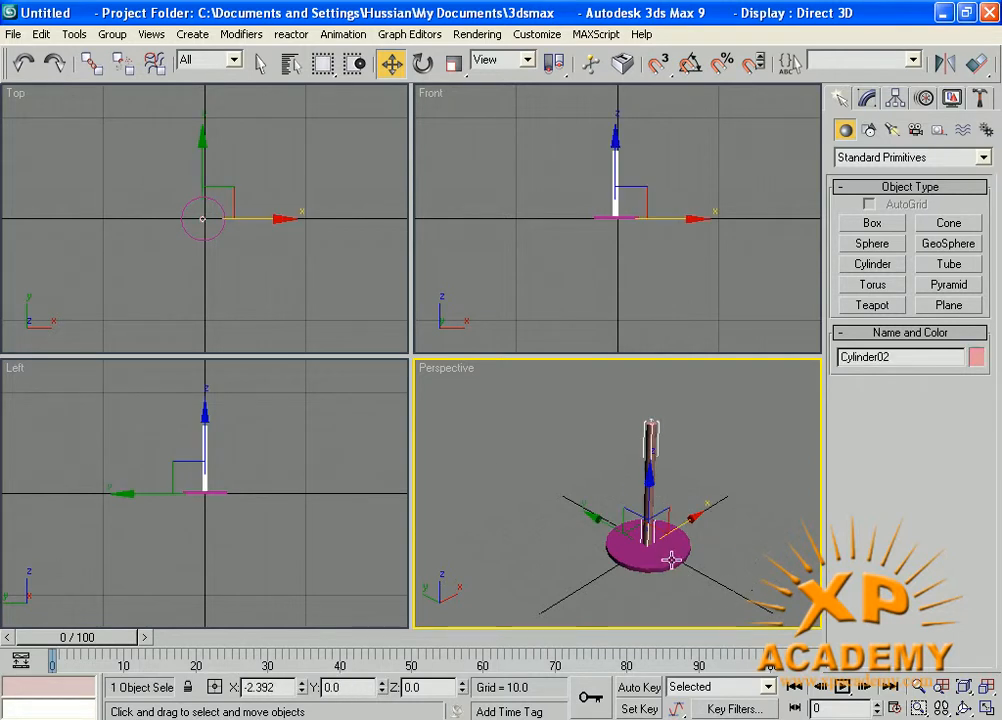
key(alt+w)
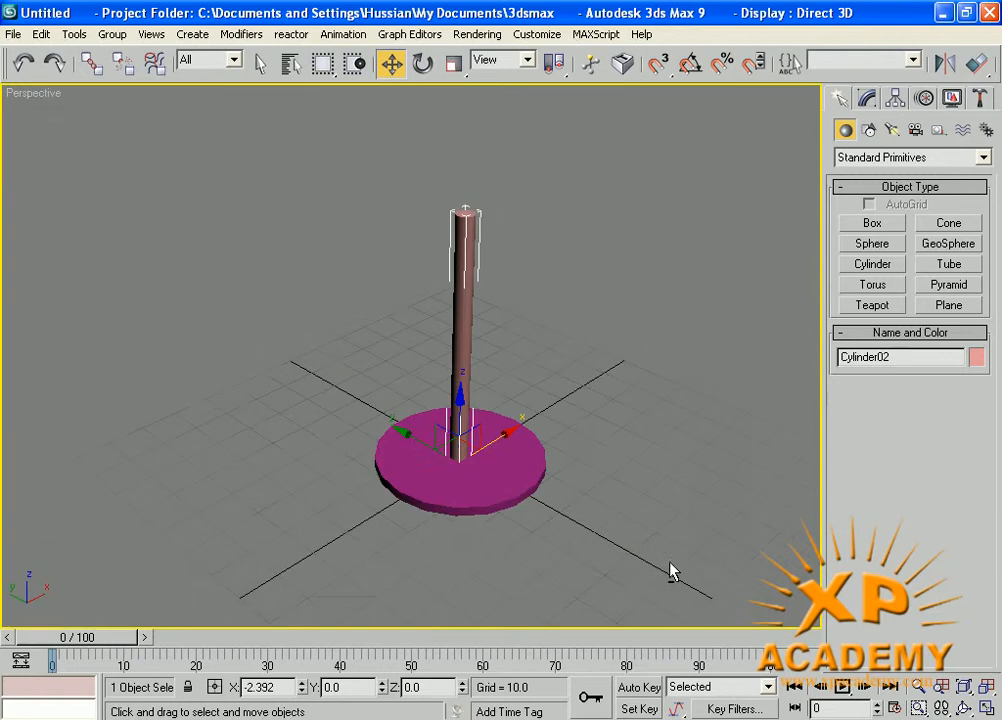
- Try rotating the thin cylinder about its base pivot
click(423, 63)
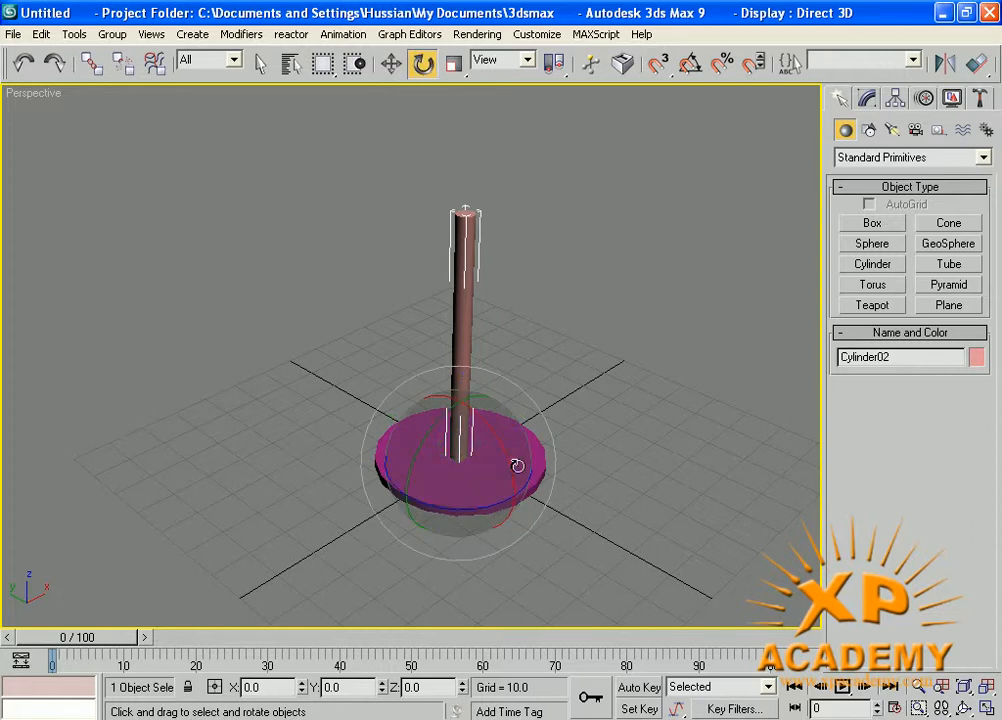
drag(512, 470, 464, 477)
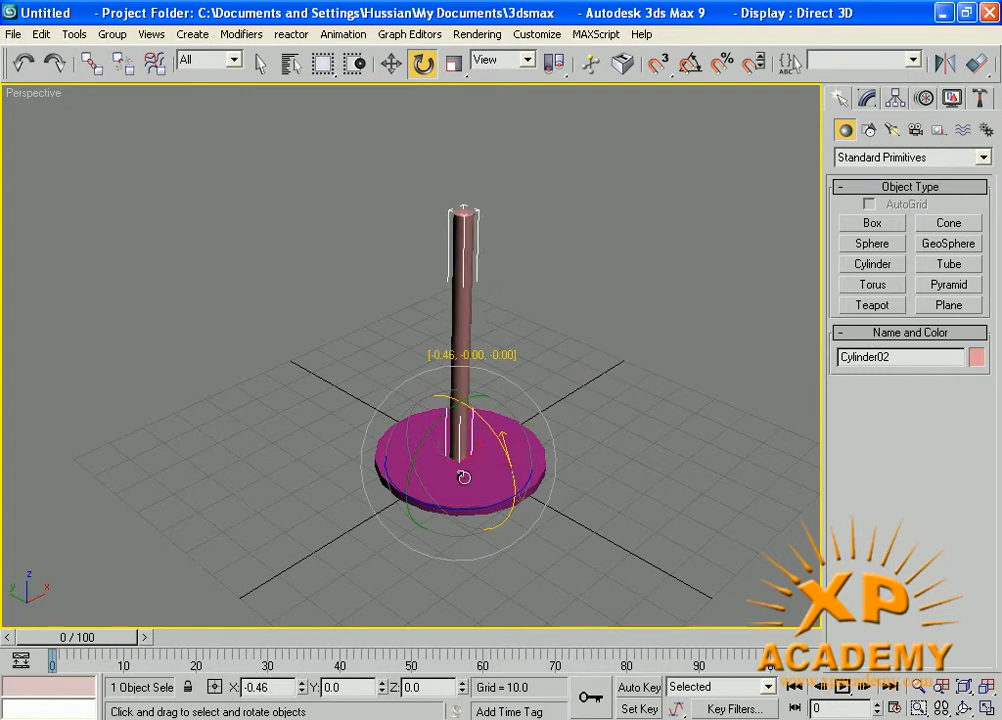
drag(432, 433, 410, 427)
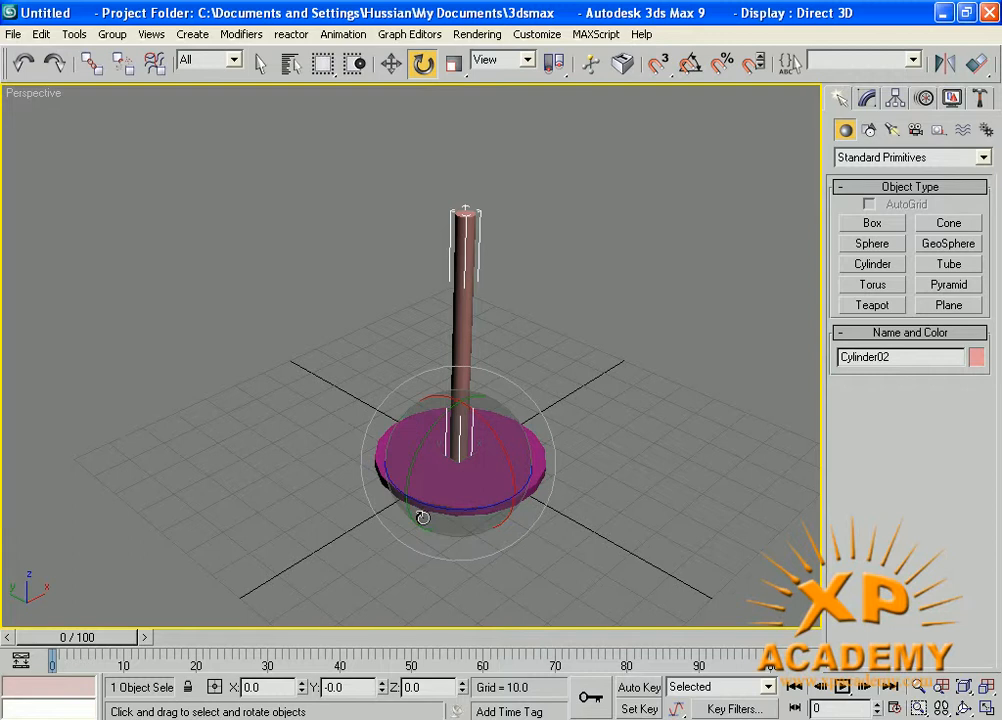
- Create a teapot with a radius of about 17.3 on the ground beside the magenta disc
click(872, 305)
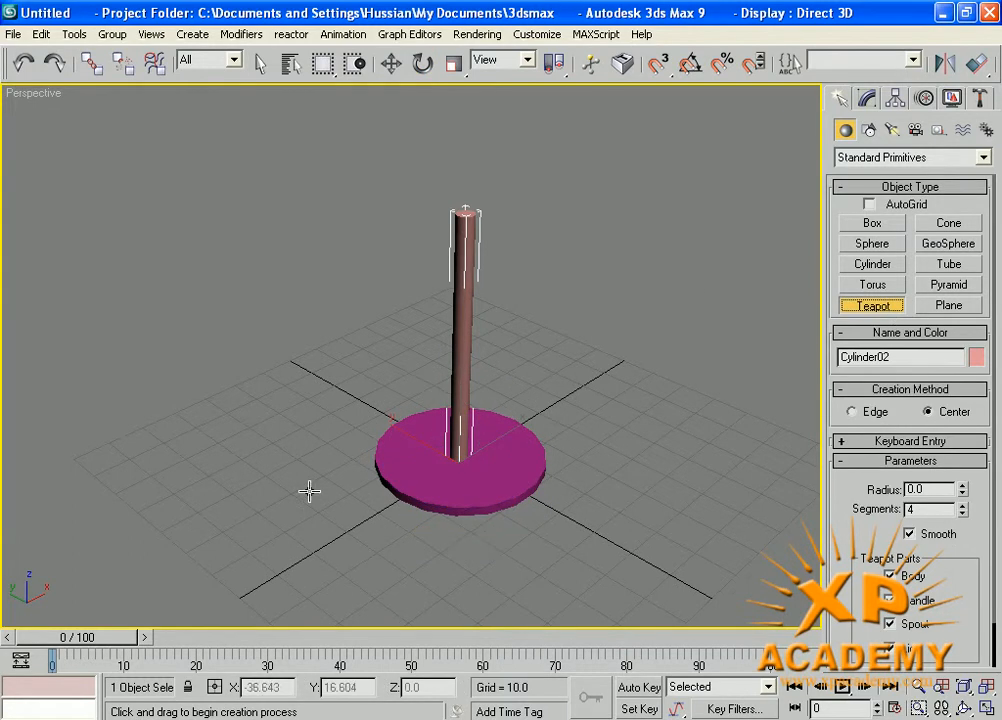
drag(206, 476, 264, 498)
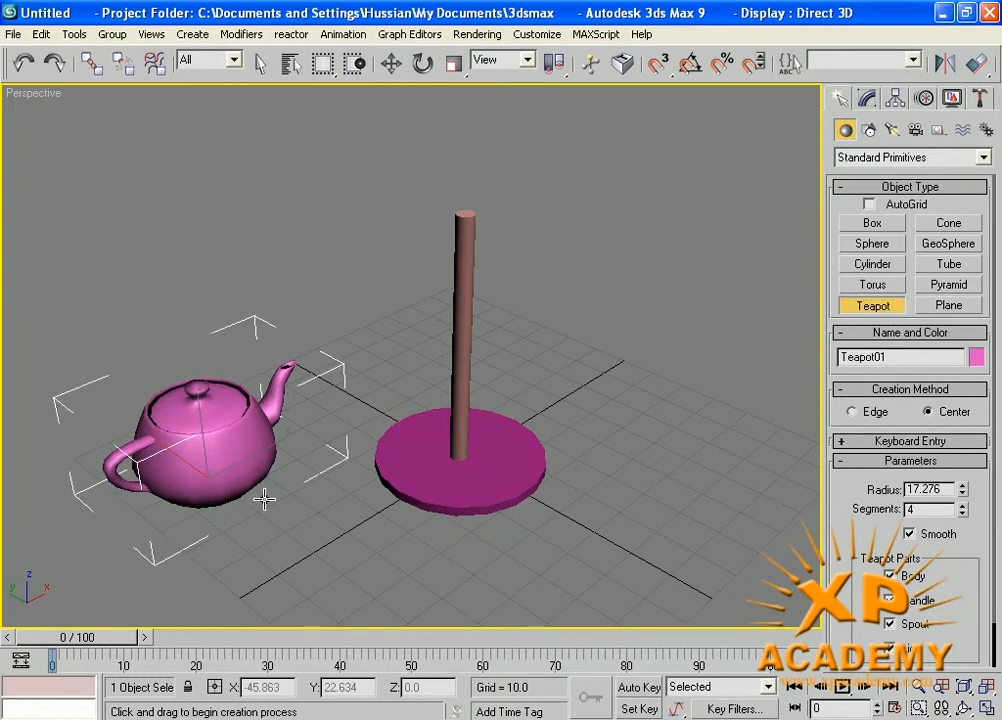
- Rotate the teapot about -44 degrees around the X axis and undo the rotation
click(421, 63)
drag(248, 505, 258, 557)
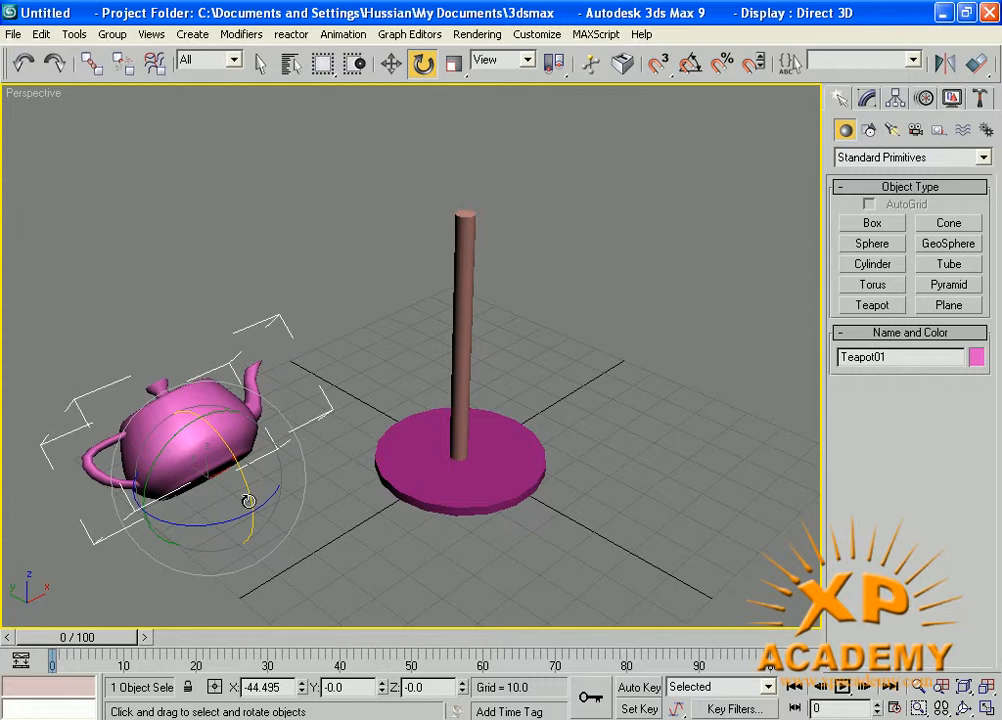
key(ctrl+z)
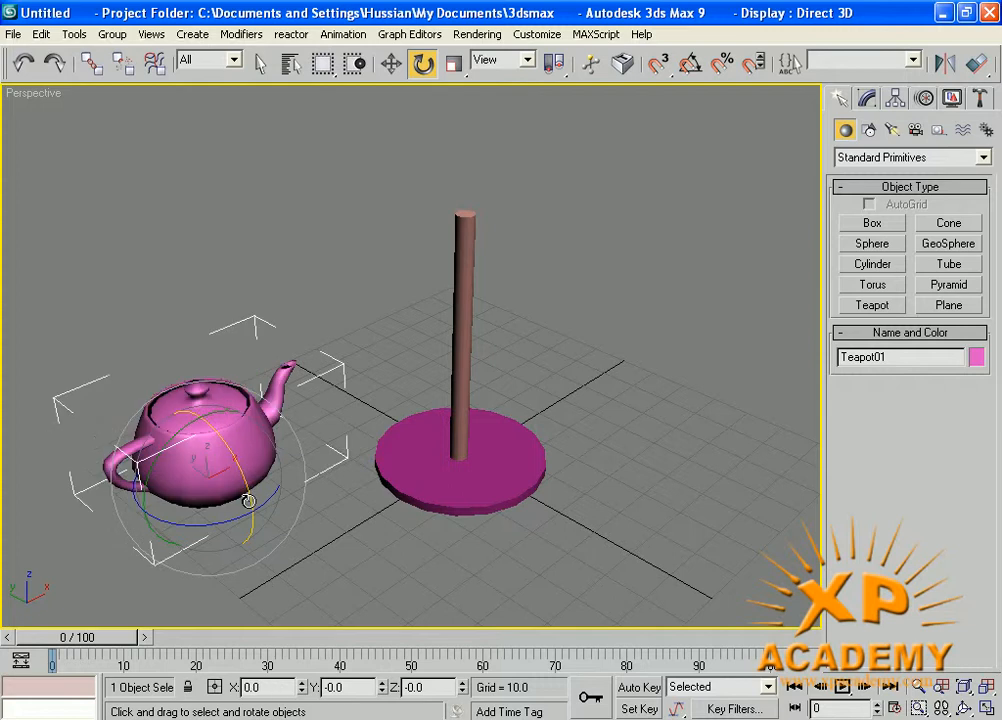
- Create a thin upright box about 3.9 long, 96.6 wide and 74.1 high on the opposite side of the disc from the teapot
click(872, 224)
middle_drag(700, 358, 514, 425)
mouse_move(514, 425)
mouse_down()
mouse_move(705, 331)
mouse_move(698, 320)
mouse_up()
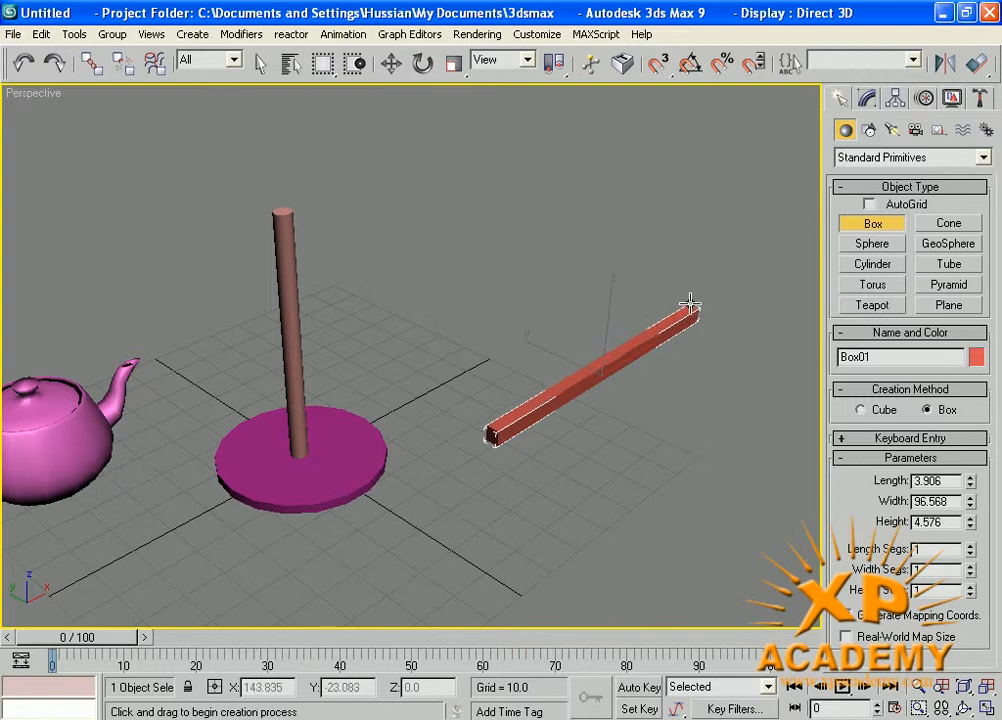
scroll(682, 205, down, 2)
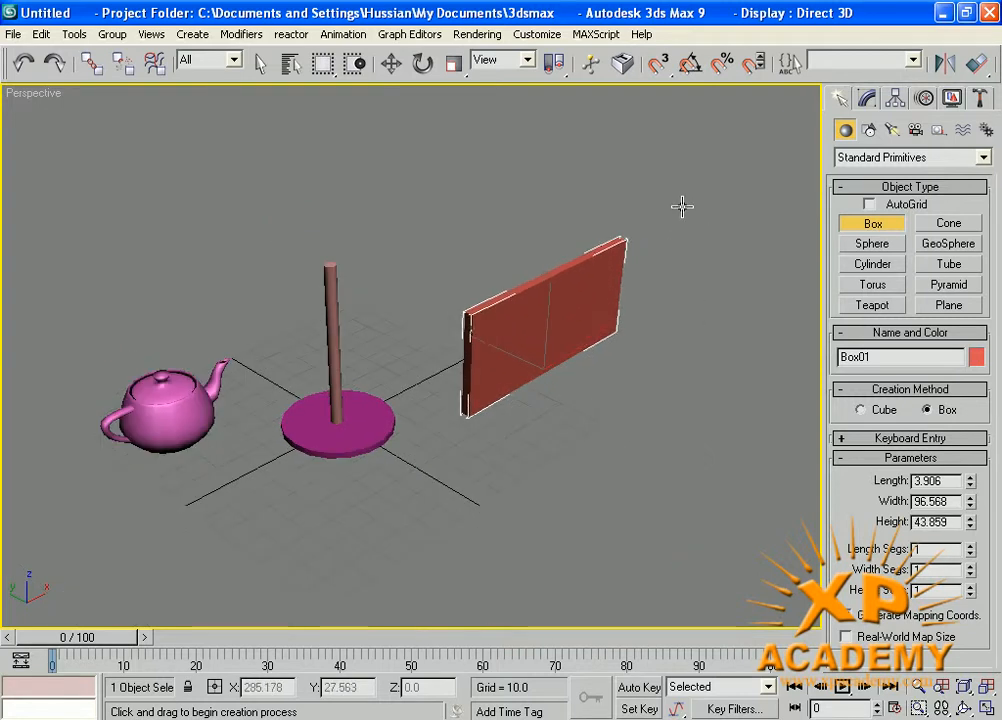
click(608, 129)
middle_drag(675, 325, 667, 331)
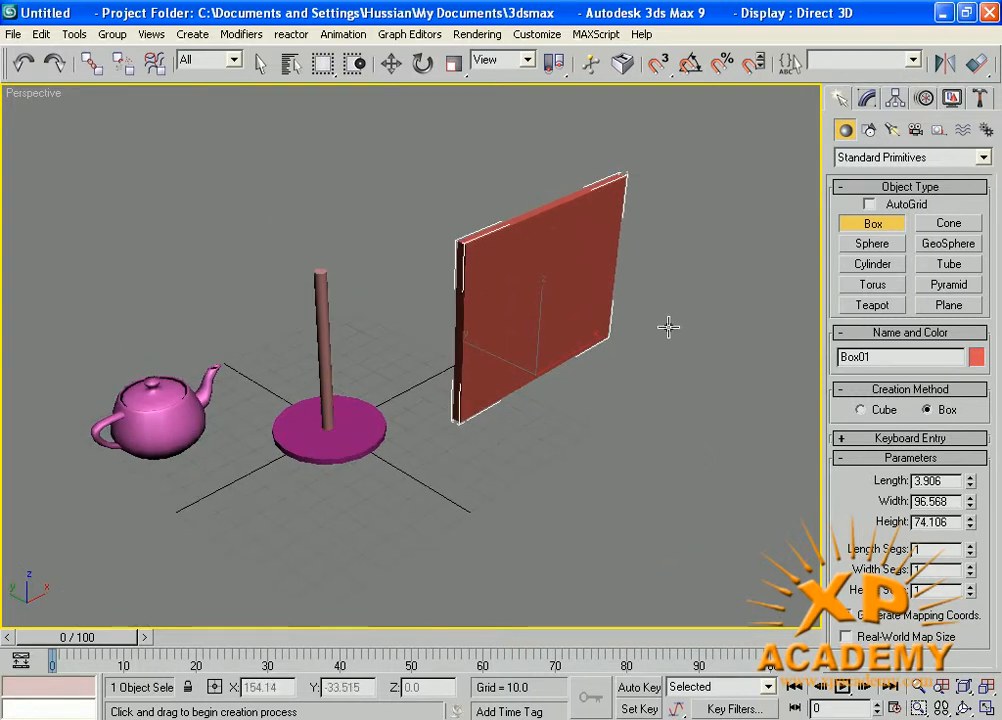
- Rotate the red box around the Z axis to about -45.6 degrees and deselect it
click(389, 63)
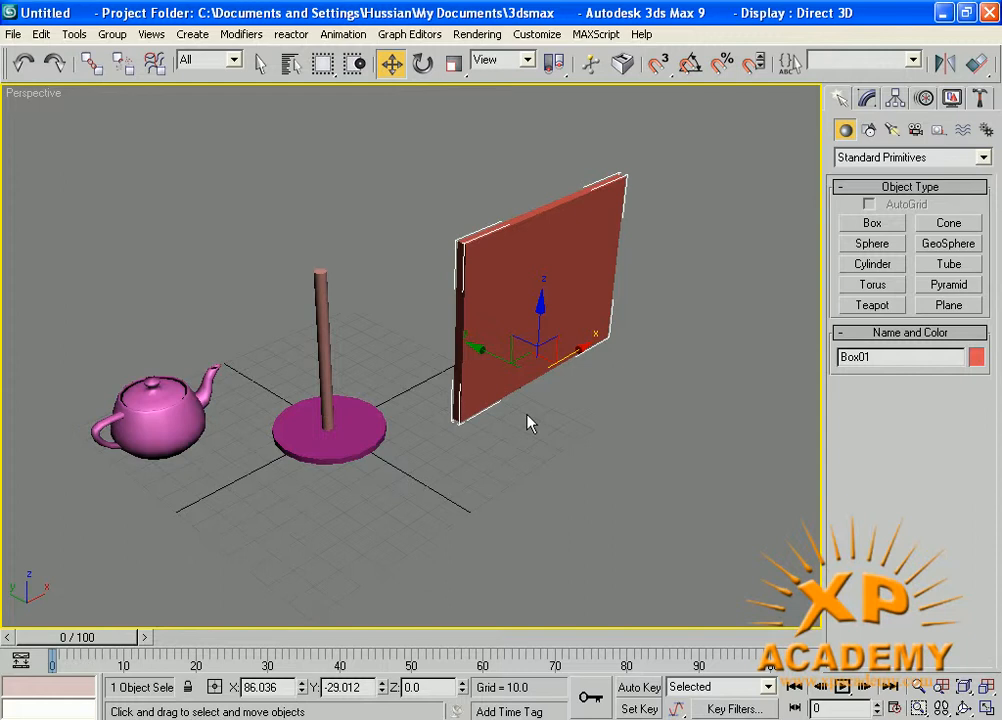
click(423, 63)
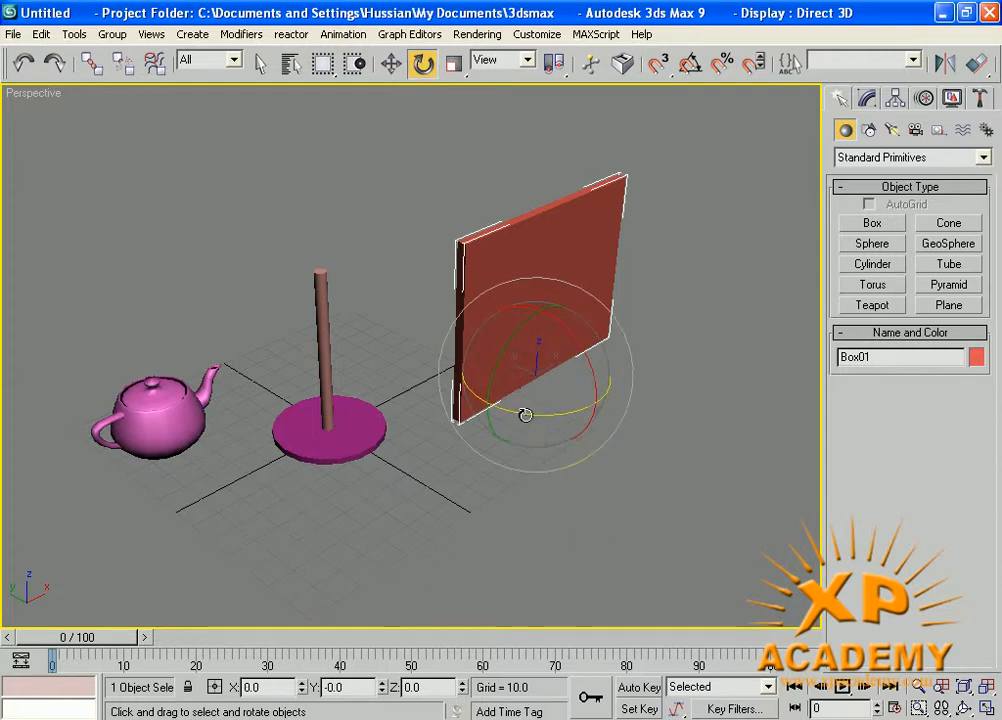
drag(523, 416, 433, 402)
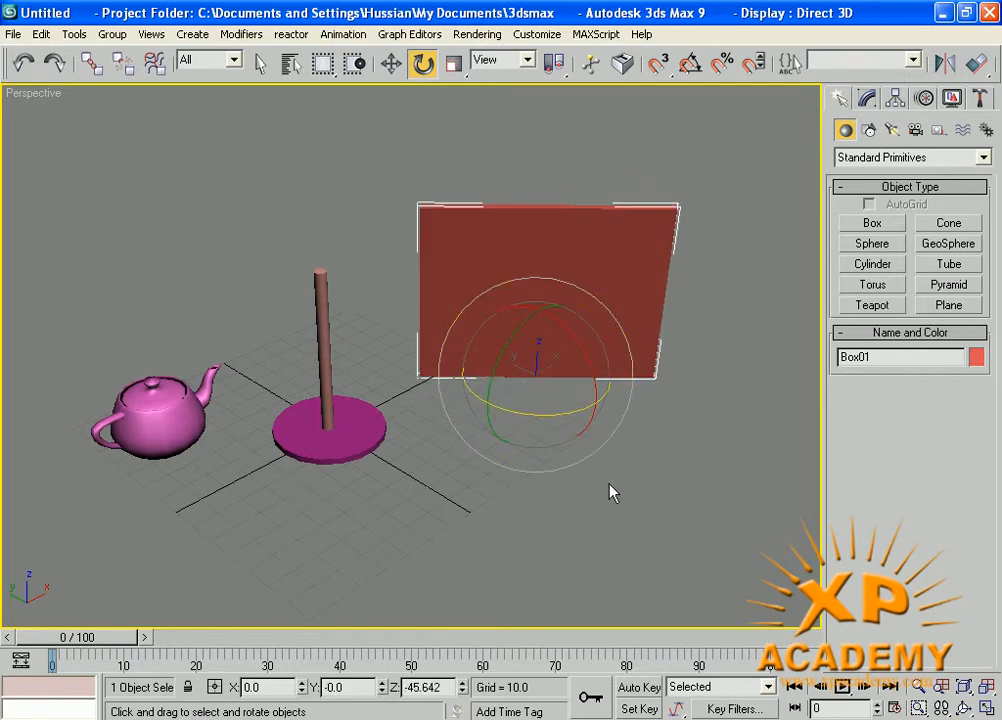
click(431, 465)
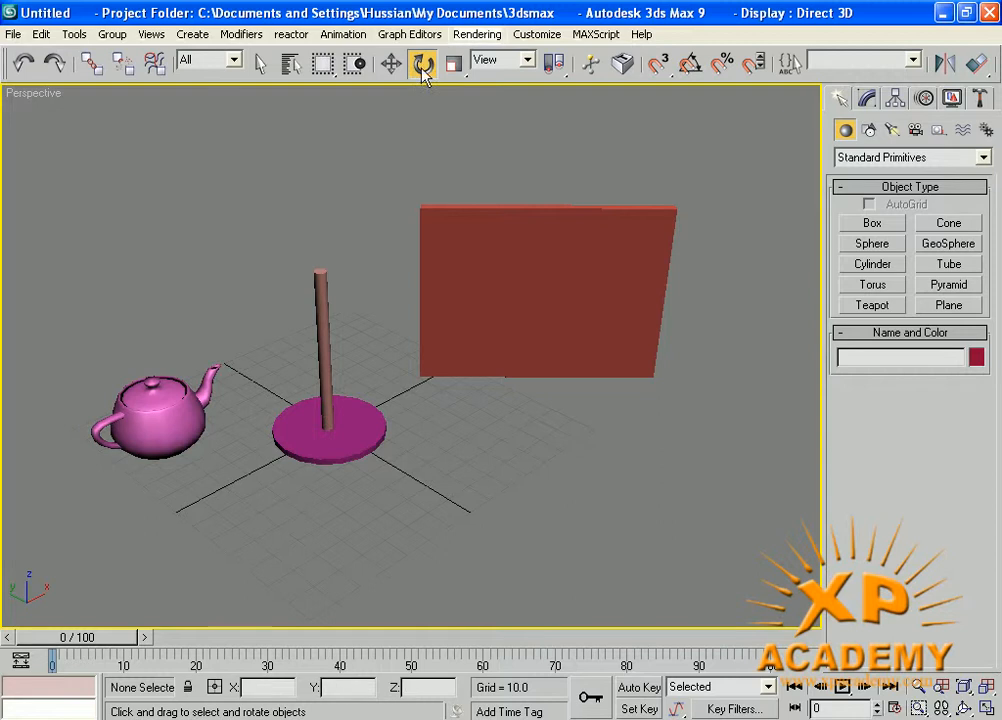
- Select the red box and turn on Affect Pivot Only in its hierarchy pivot settings
click(896, 100)
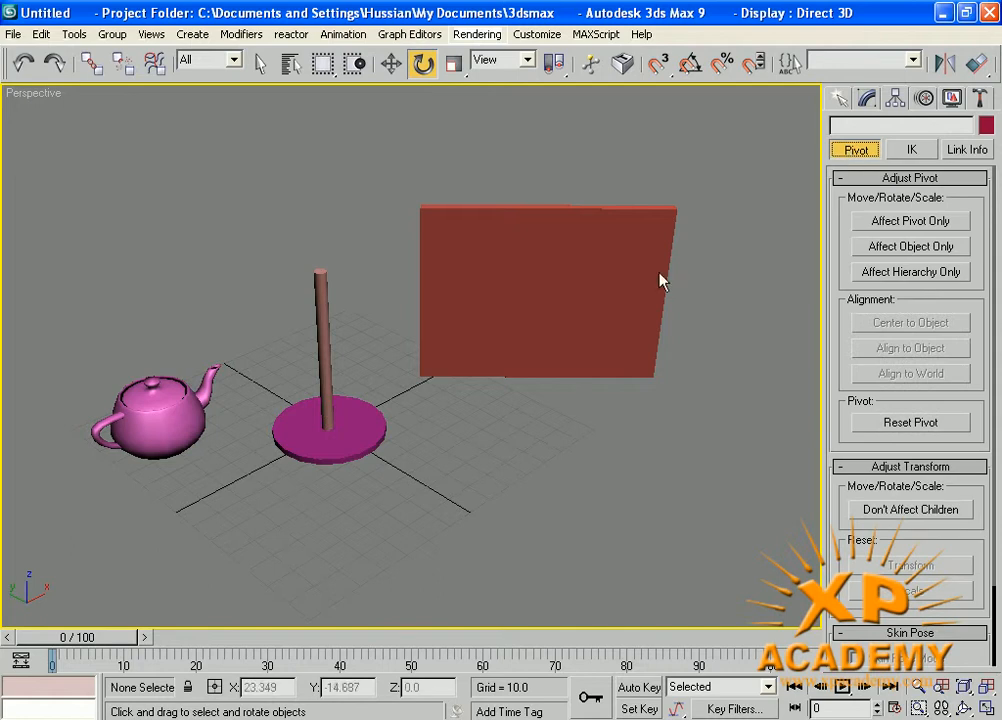
click(514, 353)
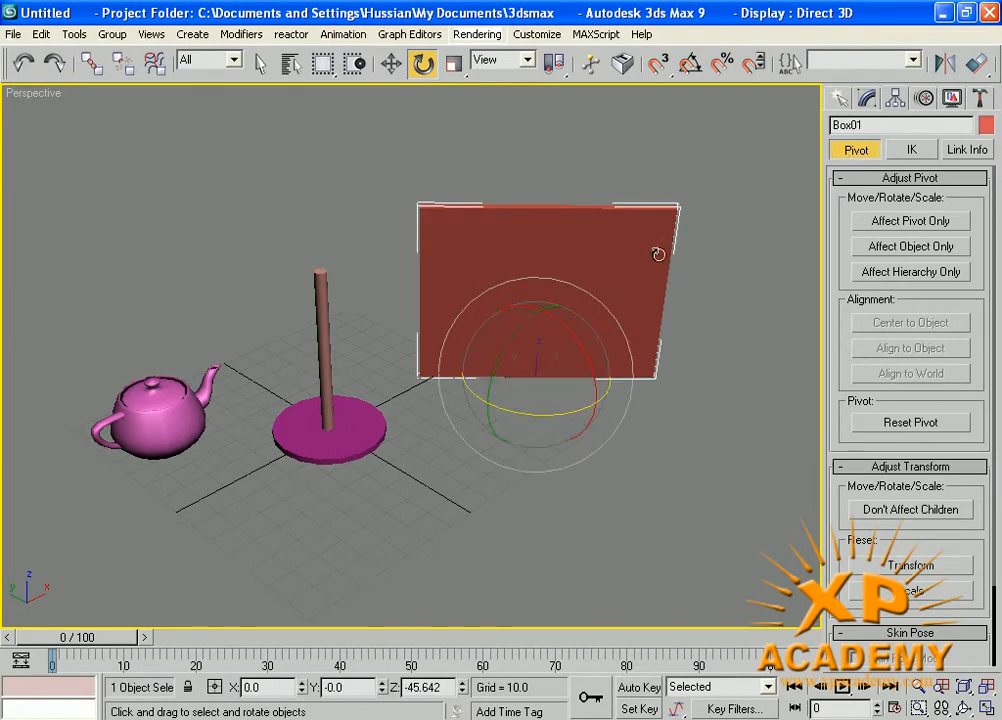
click(900, 225)
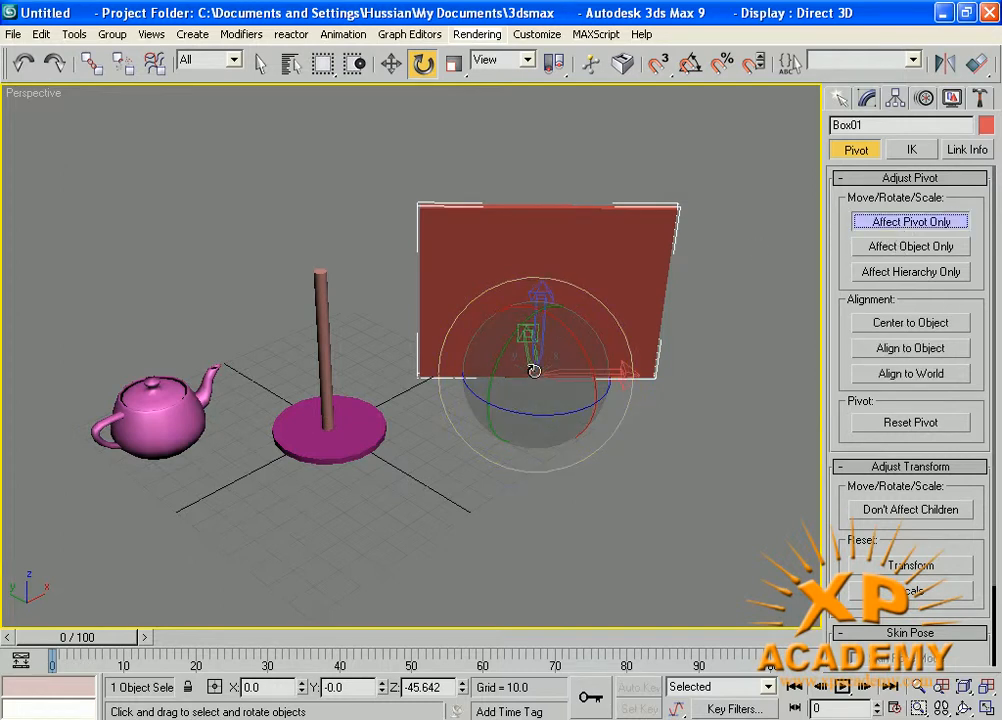
middle_drag(535, 372, 509, 357)
scroll(537, 390, up, 3)
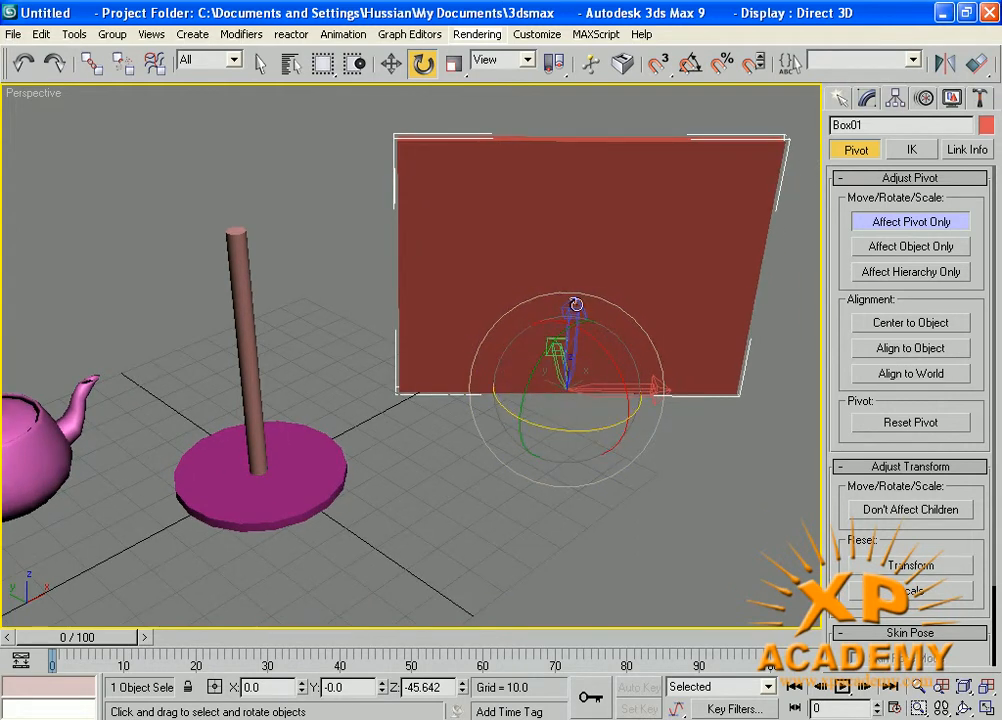
- Move the box's pivot to its end nearest the disc, at about X 53 and Y 5, and turn off pivot-only editing
click(392, 66)
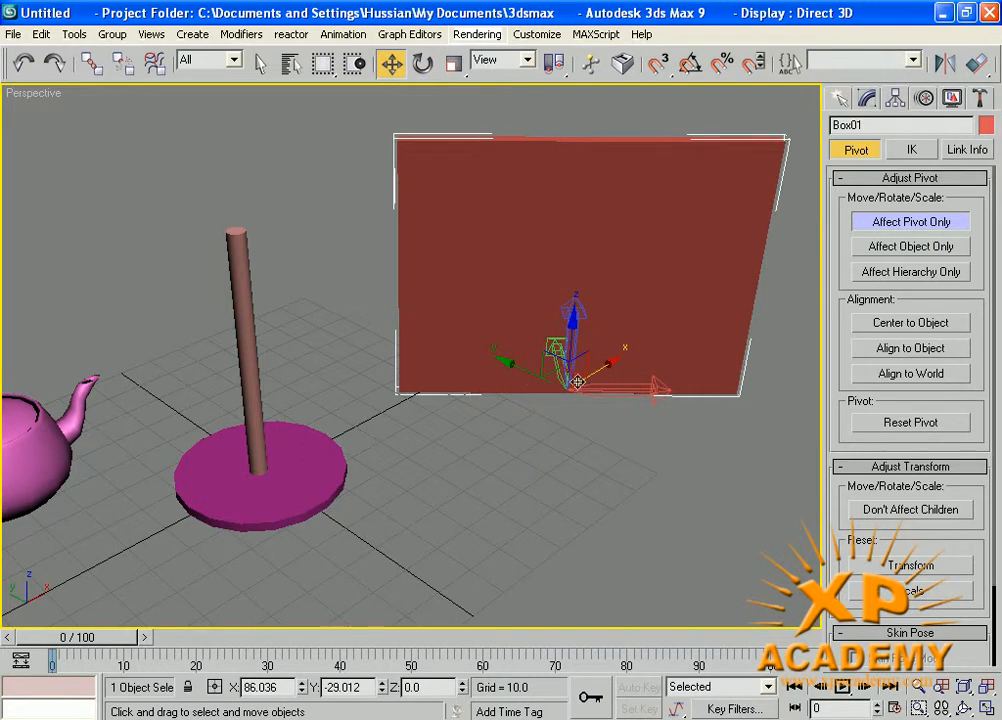
drag(588, 377, 513, 426)
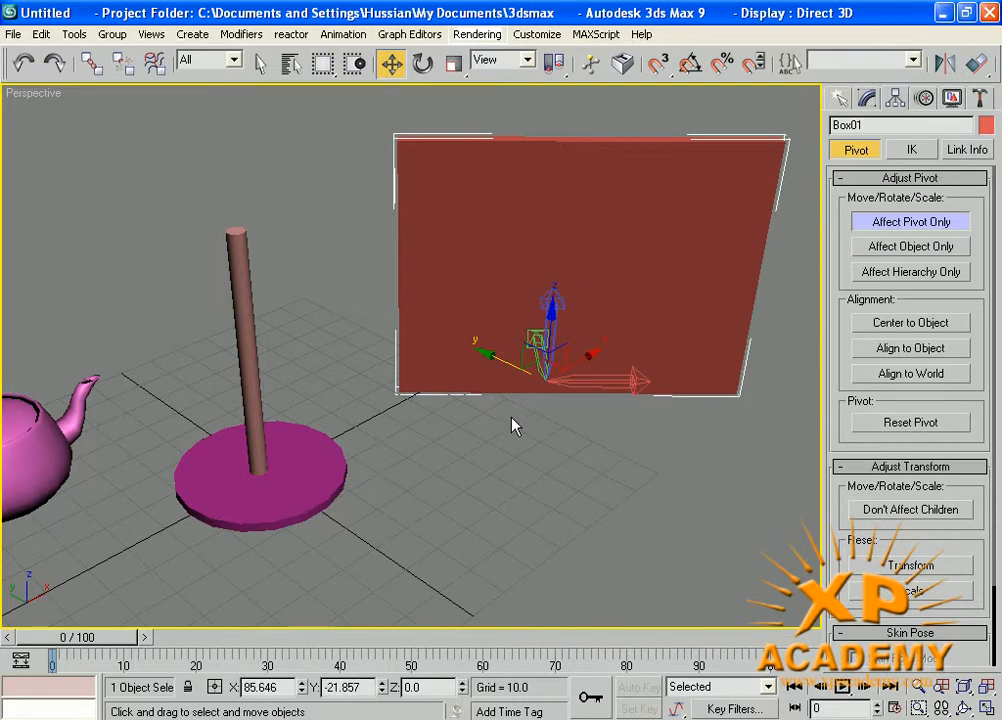
key(t)
drag(586, 368, 546, 313)
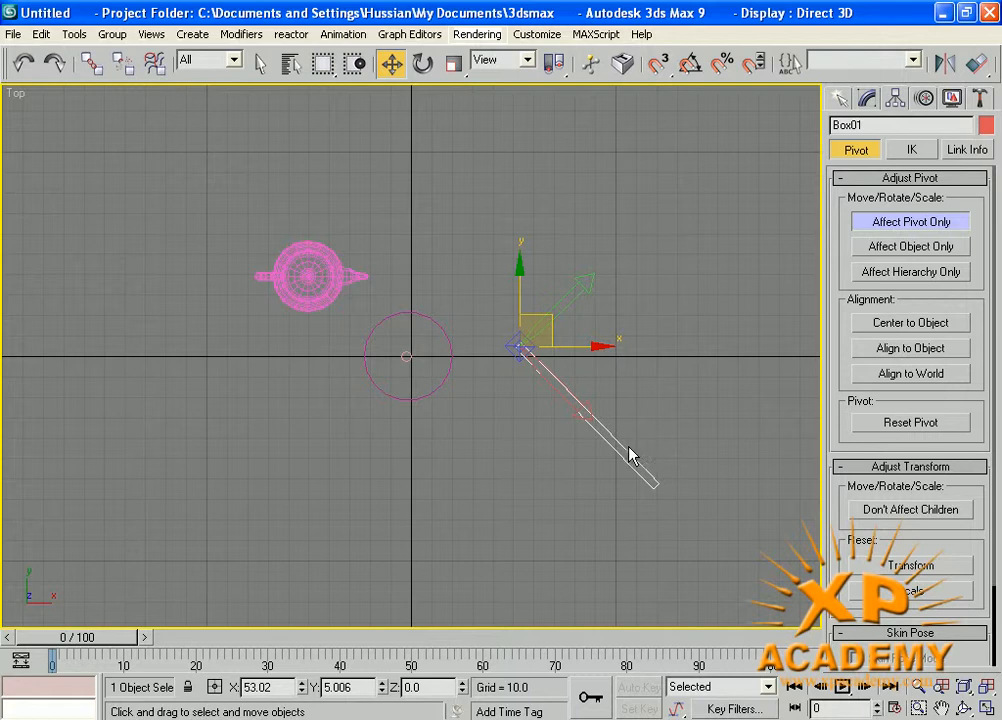
click(897, 228)
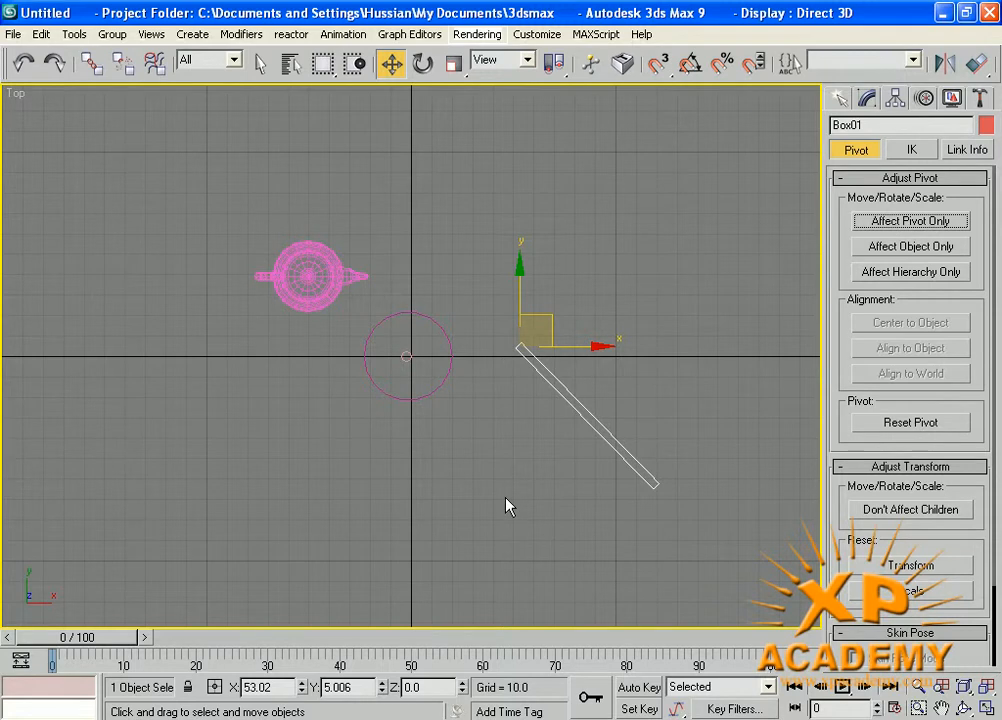
- Rotate the red box in the perspective view around its relocated pivot to about -56.7 degrees in Z
key(p)
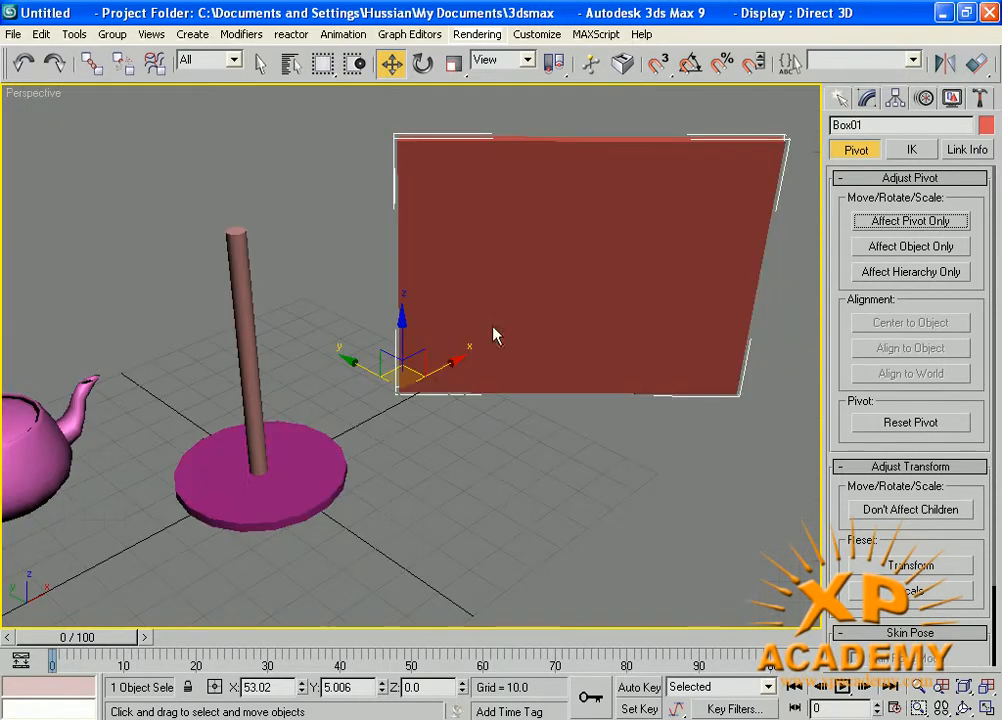
middle_drag(456, 450, 448, 470)
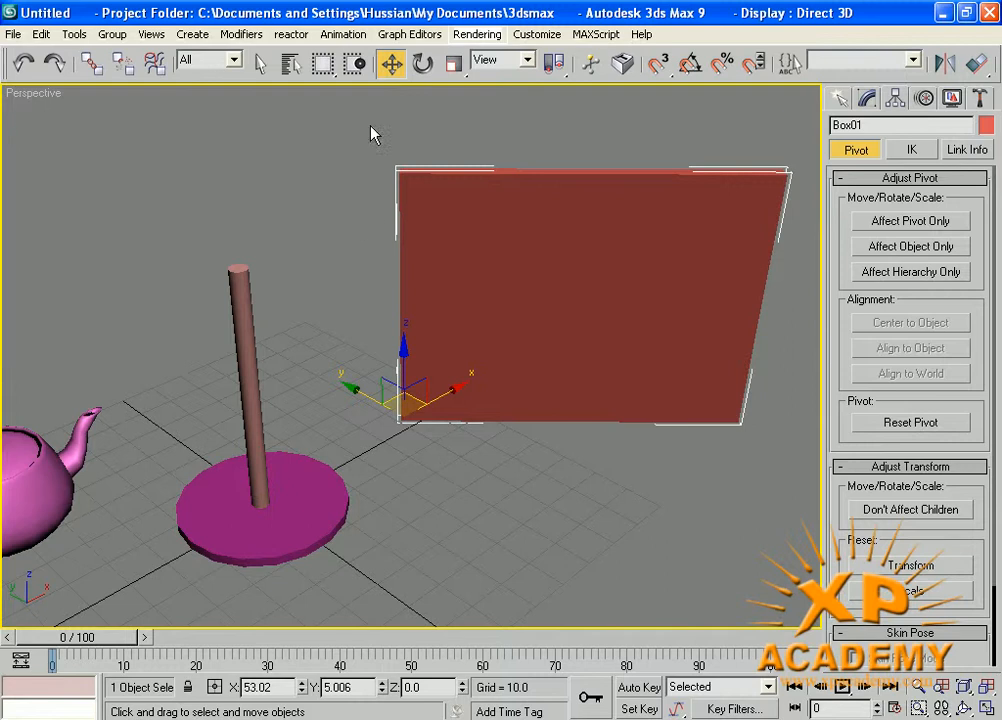
click(422, 64)
drag(369, 458, 351, 396)
middle_drag(418, 409, 458, 407)
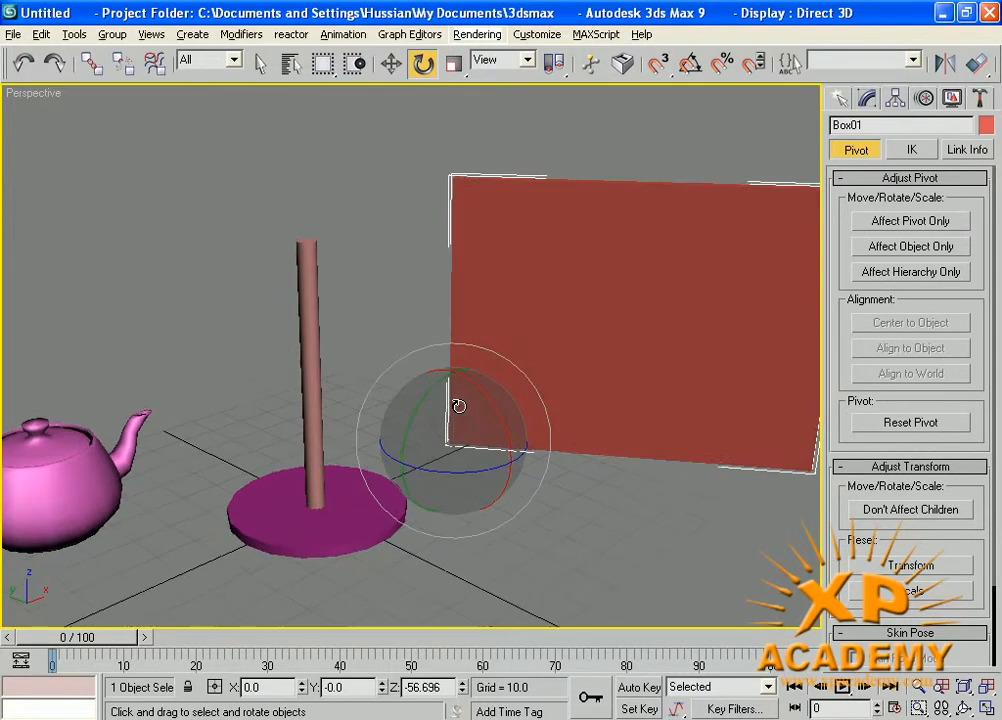
middle_drag(291, 431, 332, 434)
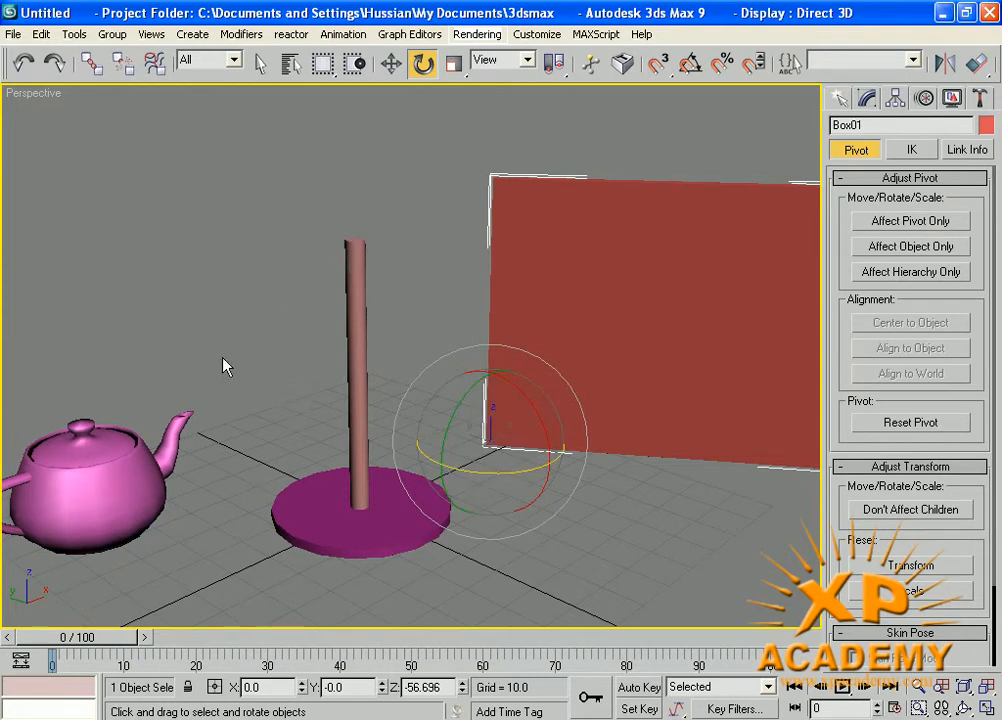
- Select the teapot and lift it above the ground to about Y 30.6 and Z 41
click(185, 416)
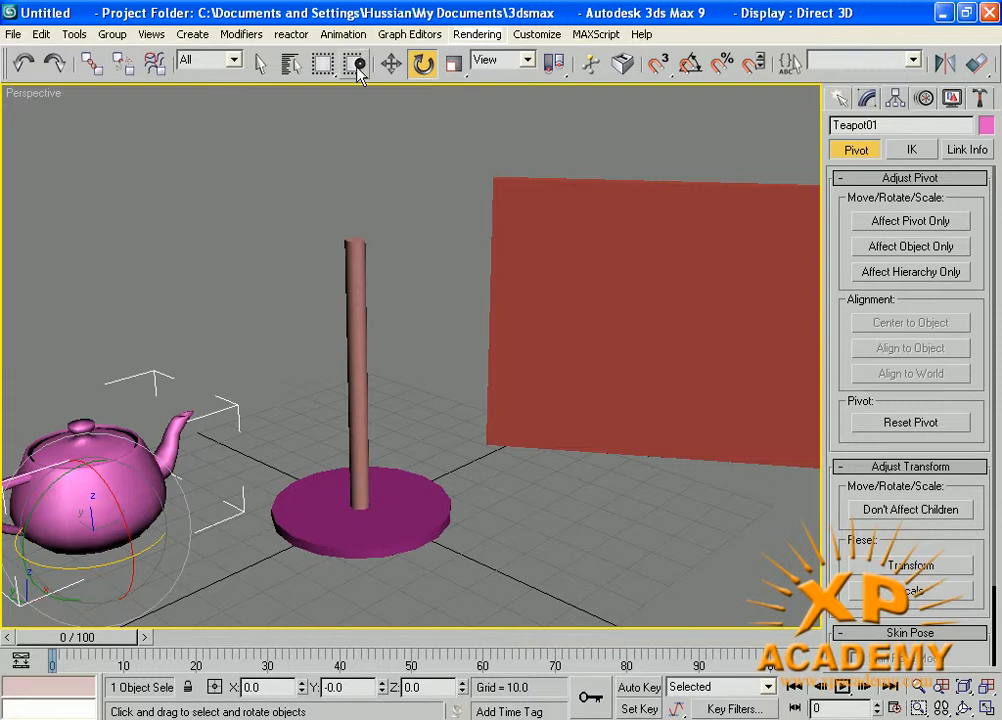
click(391, 64)
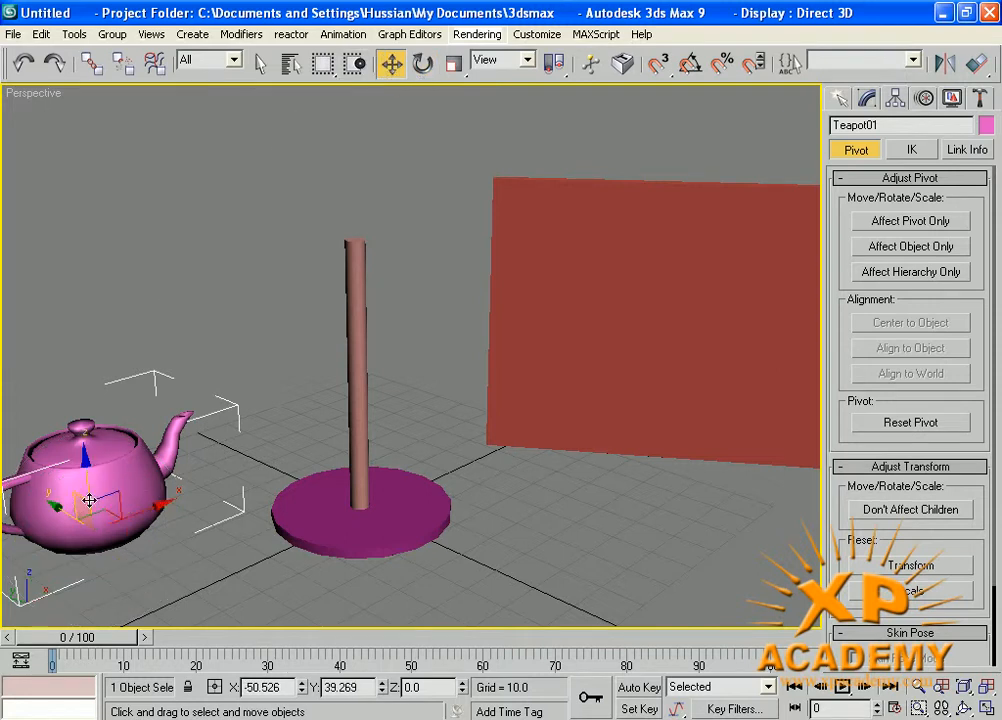
drag(67, 505, 67, 359)
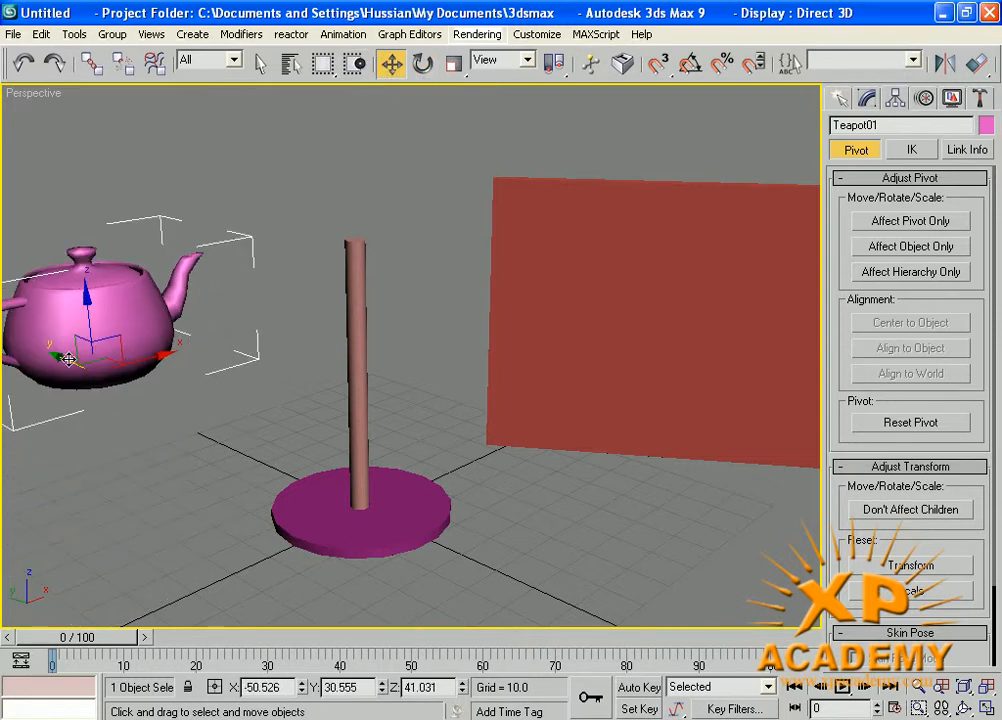
- Move the teapot in the top view to about X -32.3 and Y 0.4, with its spout over the post
key(t)
drag(308, 214, 309, 280)
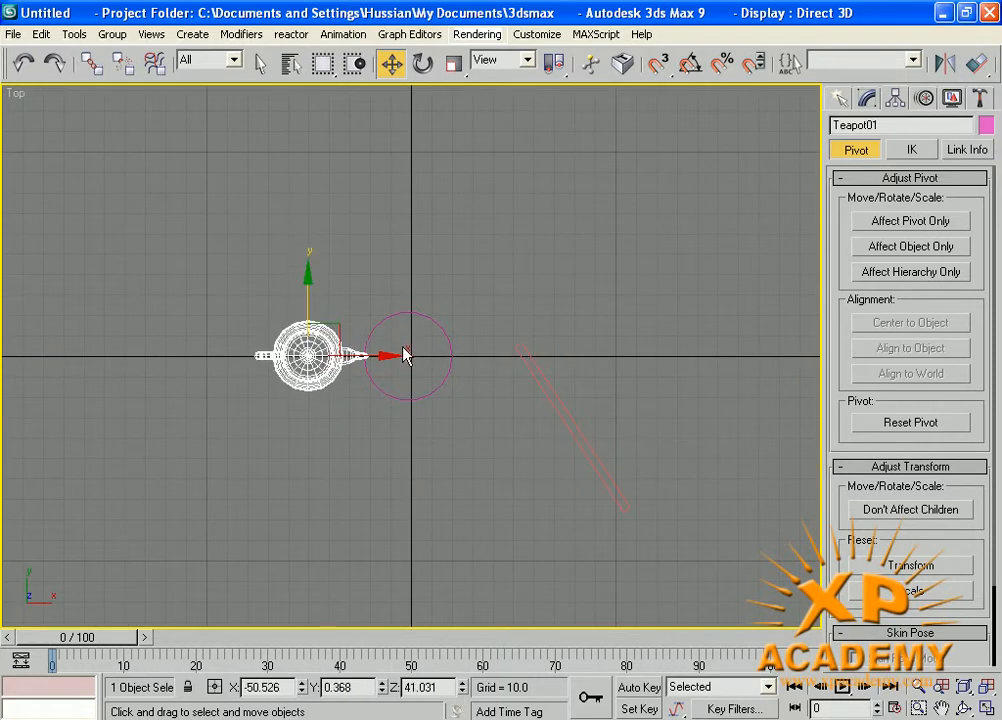
drag(383, 355, 419, 354)
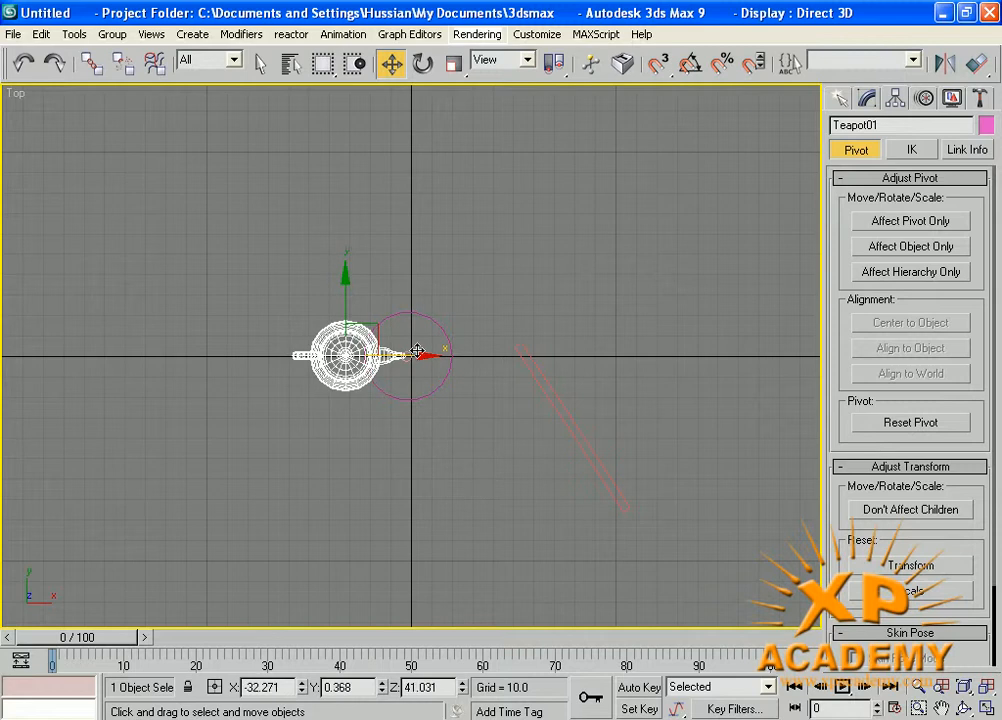
key(alt+q)
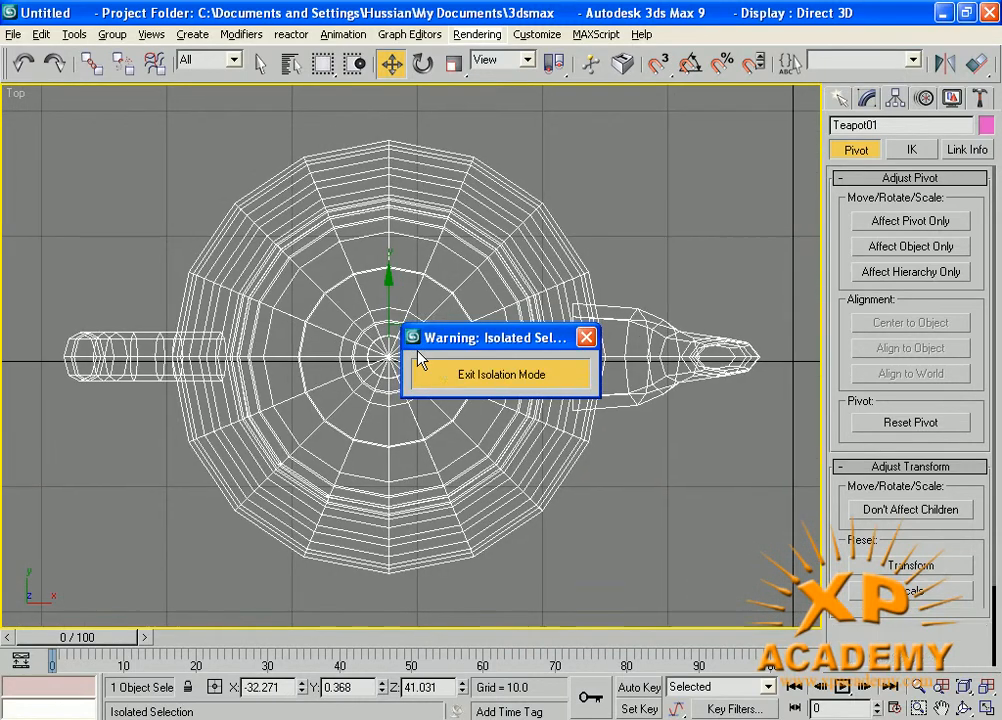
click(444, 370)
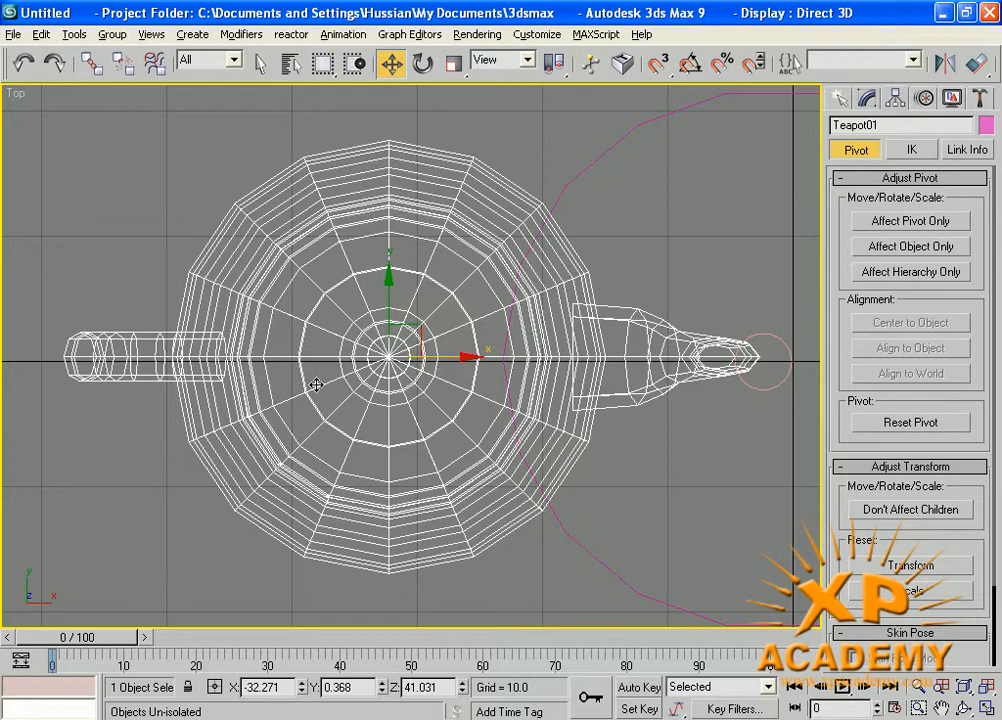
- Raise the teapot in the front view to about Z 45.7 and tilt it about 12.3 degrees in Y toward the post
key(alt+w)
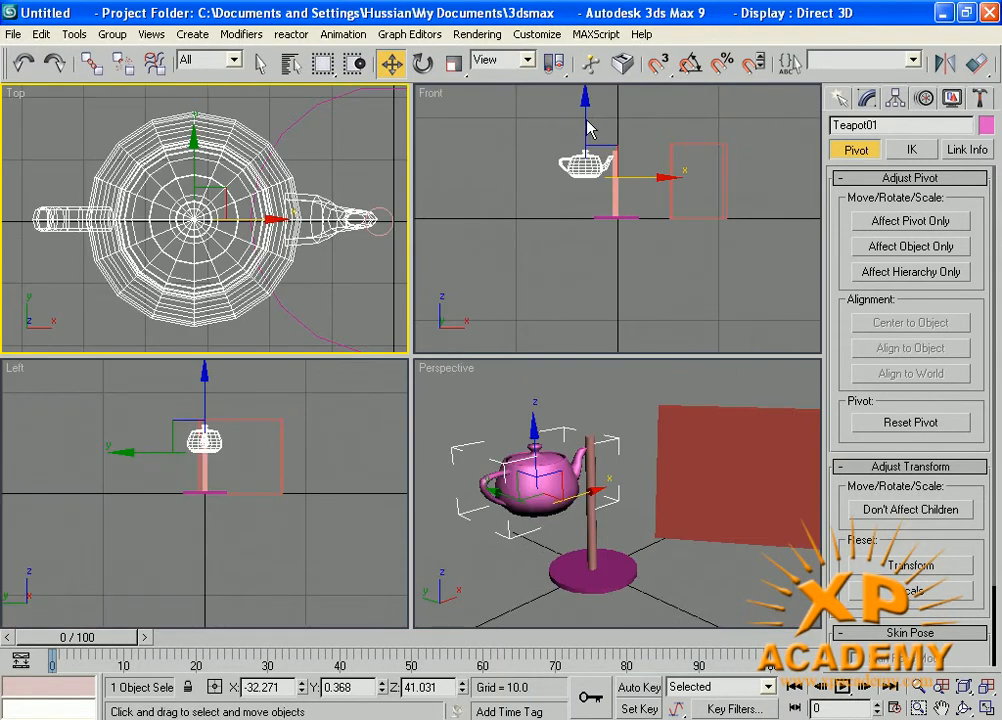
mouse_move(588, 127)
mouse_down()
mouse_move(582, 177)
mouse_move(584, 118)
mouse_up()
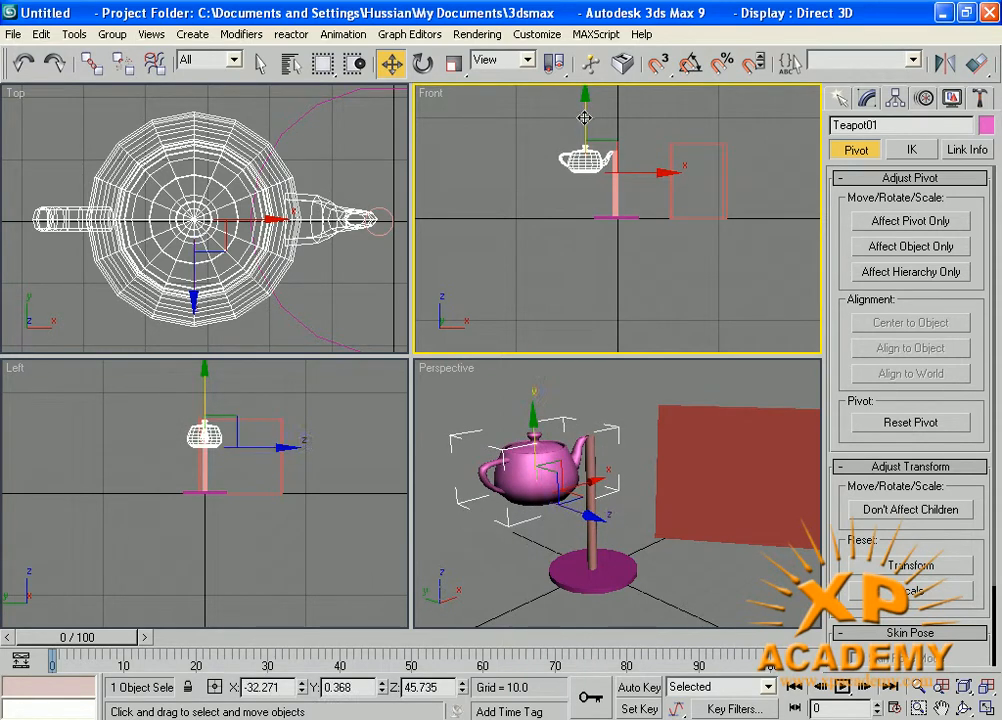
click(424, 63)
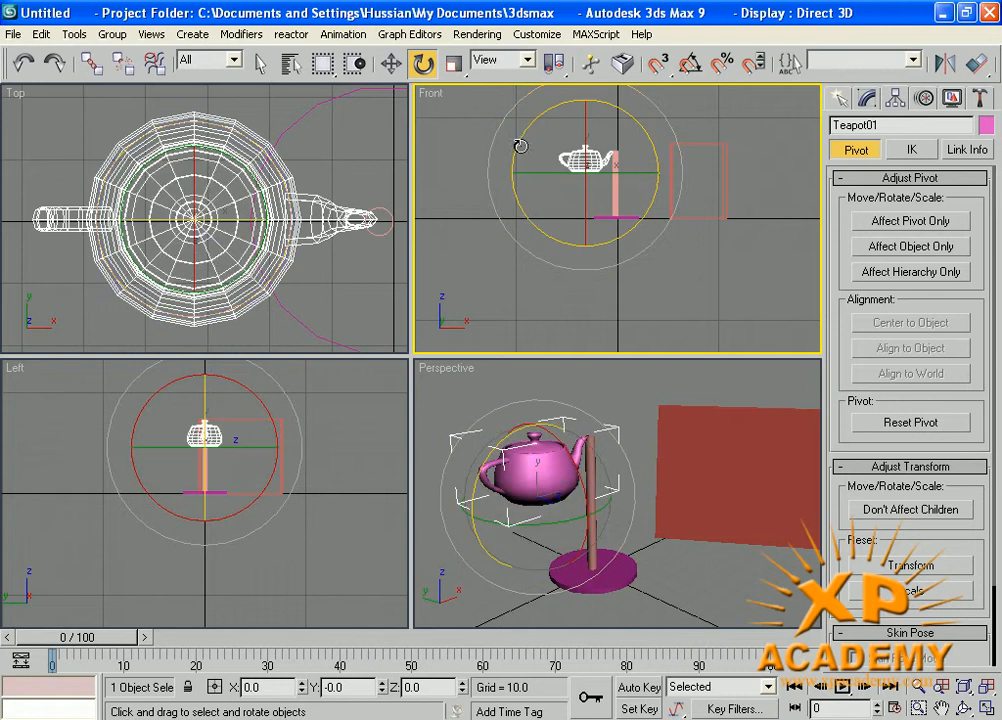
drag(525, 134, 532, 123)
- Move the tilted teapot to about X -35.9 and Z 52.4 so its spout meets the post's top, and return to the full perspective view
click(401, 64)
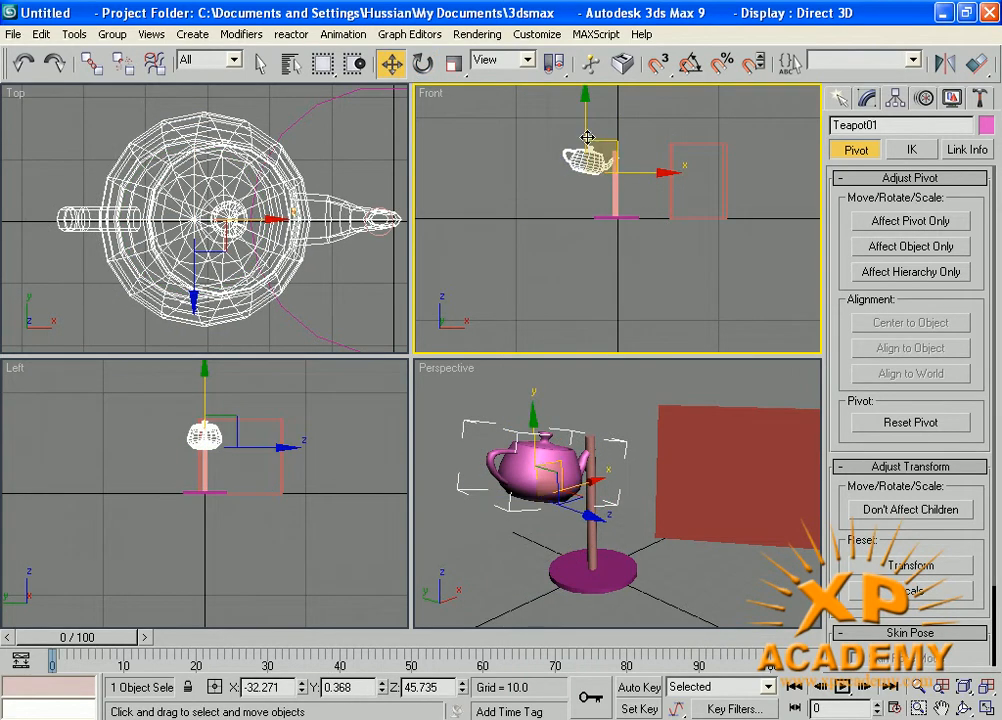
drag(582, 159, 588, 150)
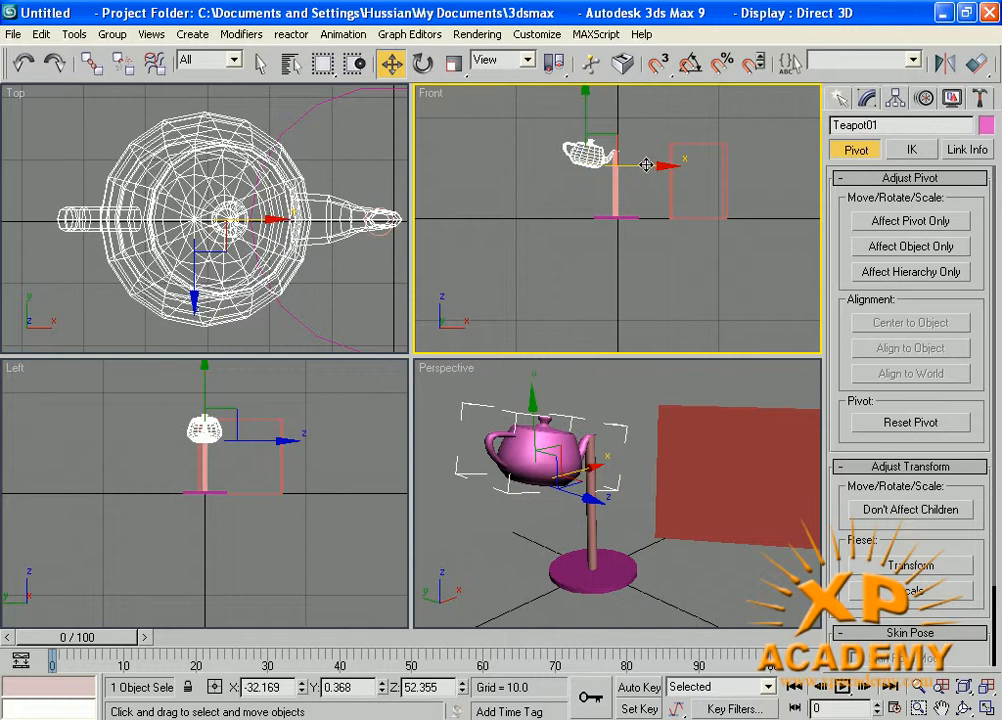
drag(646, 165, 644, 172)
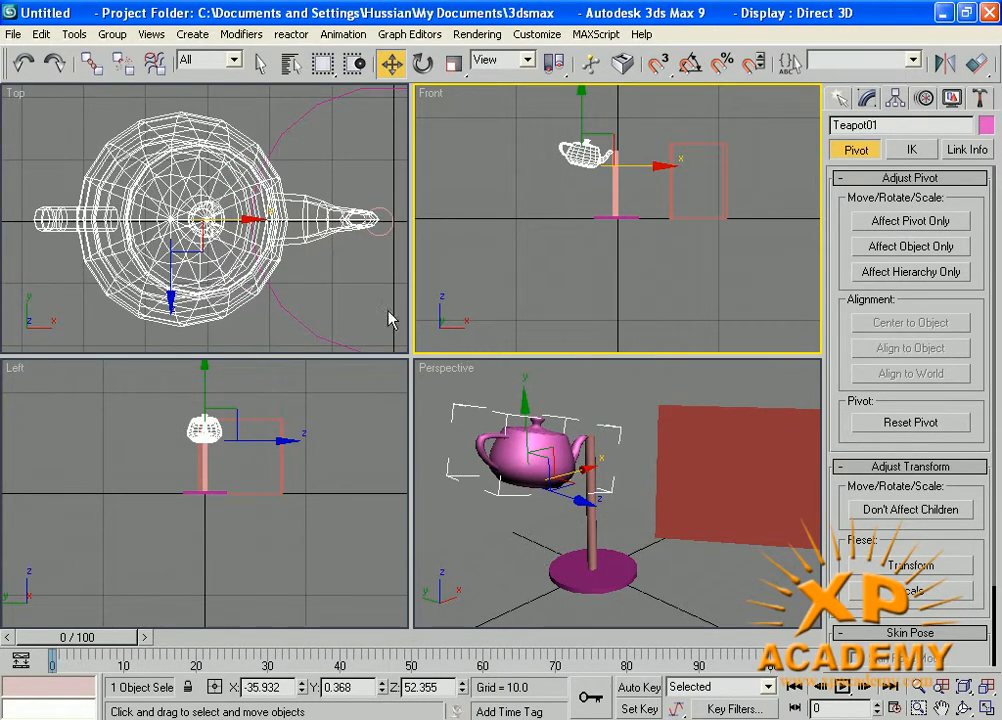
click(519, 462)
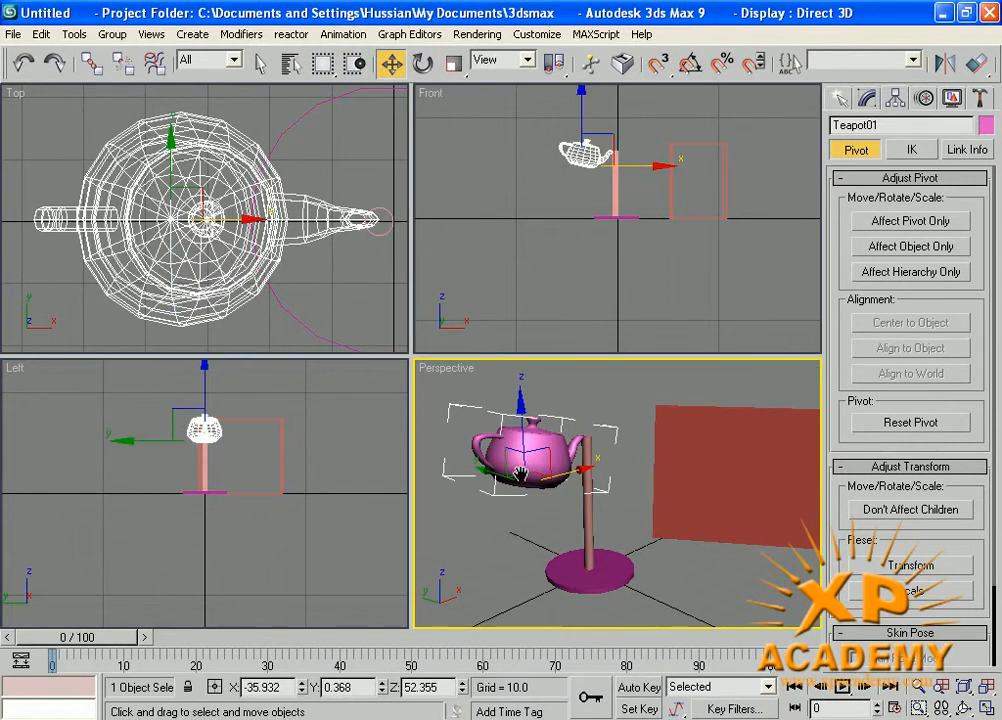
key(alt+w)
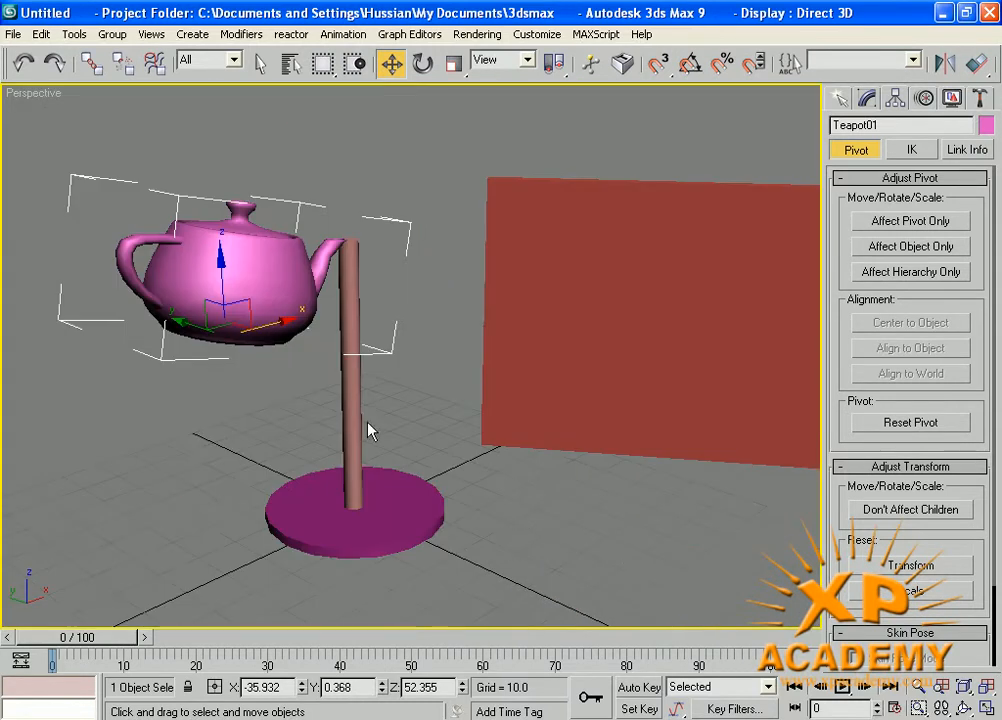
- Try rotating the teapot about the Z axis around its pivot at the teapot's base
click(423, 63)
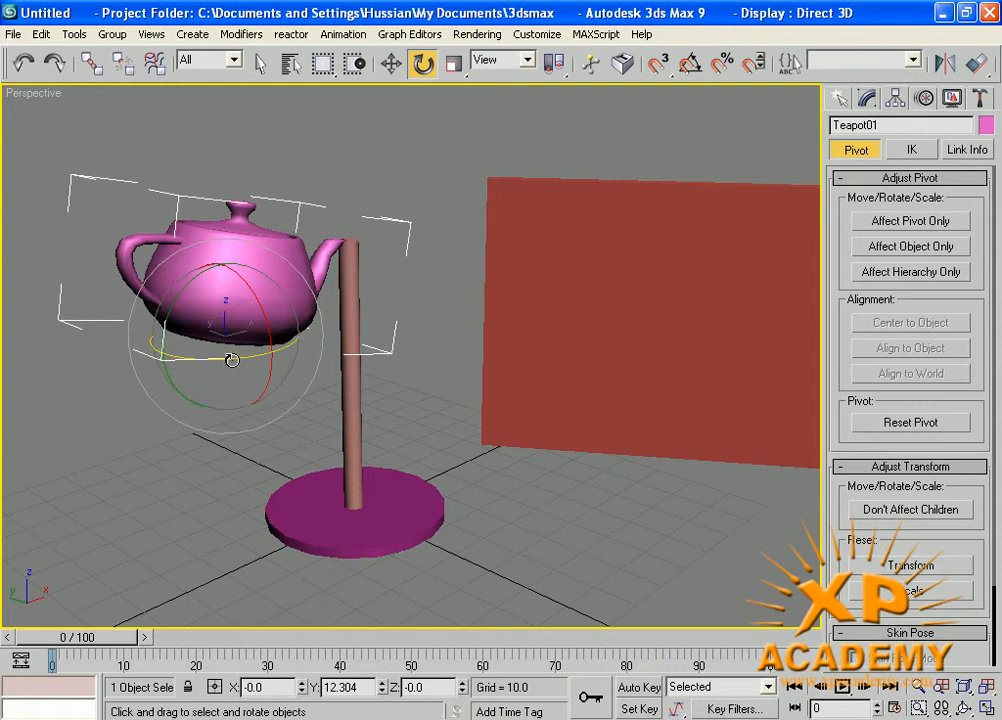
drag(230, 358, 400, 370)
right_click(400, 370)
- Turn on Affect Pivot Only for the teapot and move its pivot near the spout tip, at about X -0.7, Y 1.7 and Z 65.2
alt+middle_drag(384, 348, 384, 390)
middle_drag(397, 282, 430, 368)
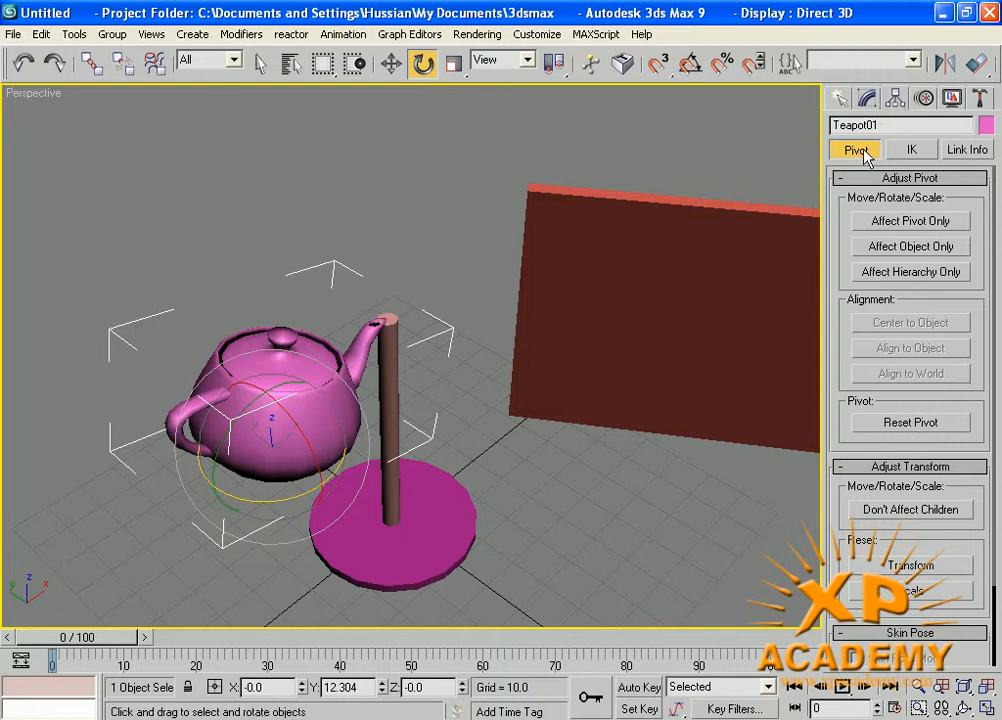
click(899, 223)
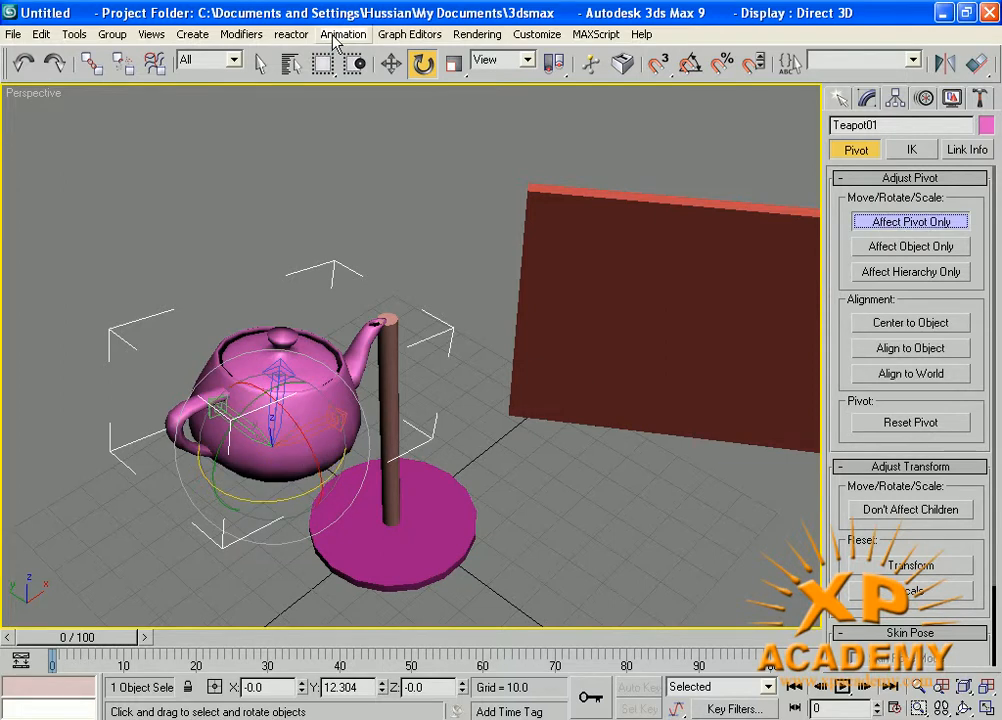
click(391, 63)
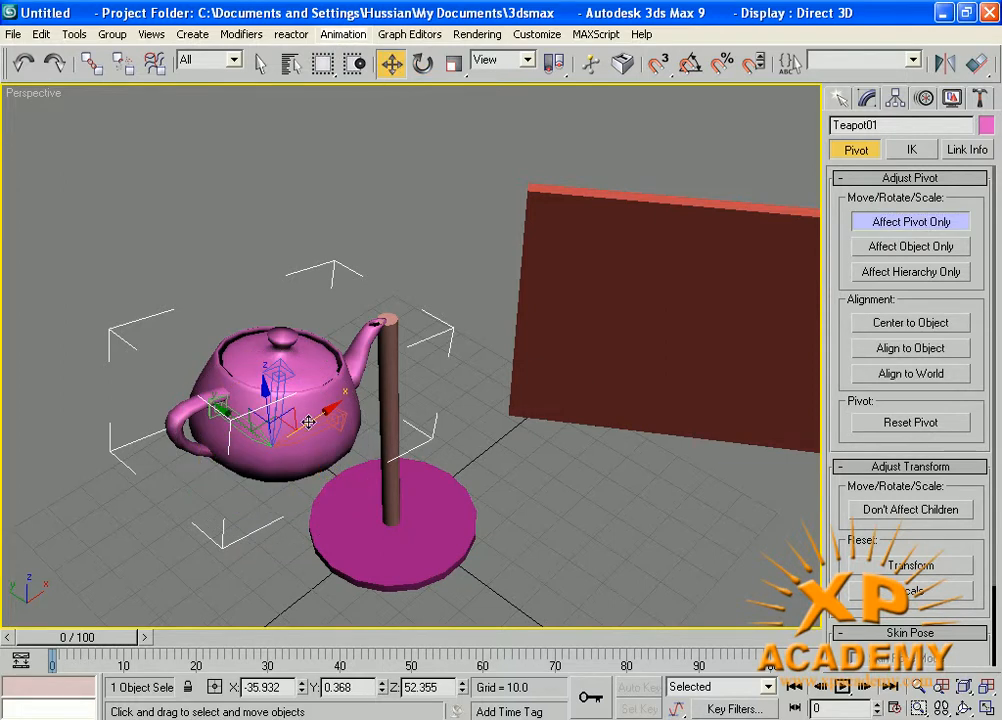
drag(309, 422, 470, 352)
drag(392, 320, 352, 306)
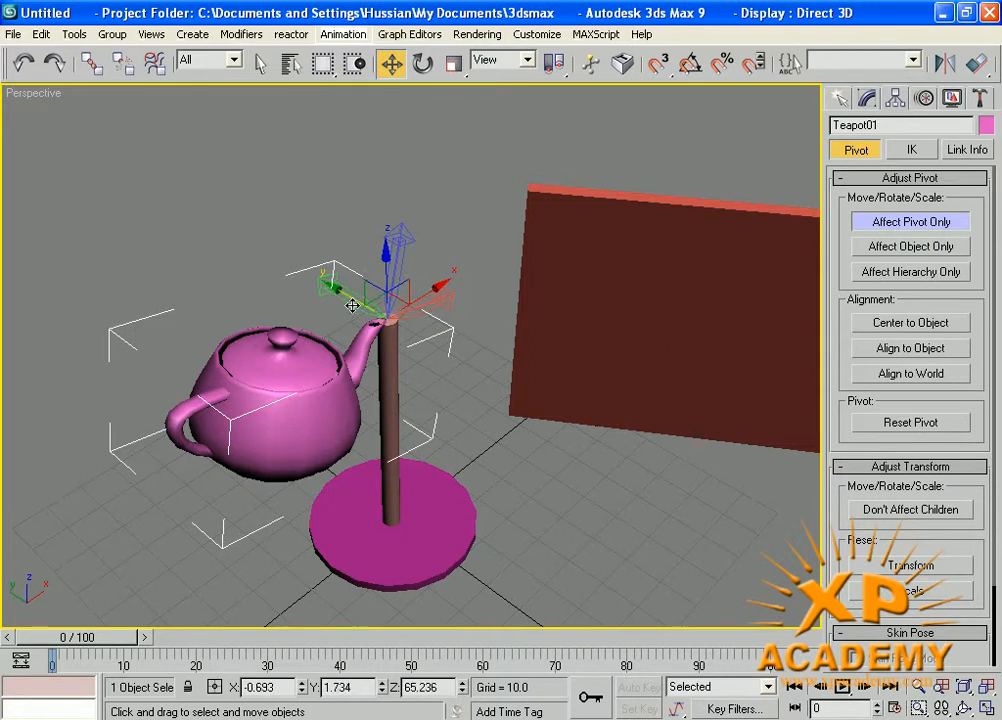
- Align the teapot's pivot with the spout tip in the top view, at about X -2.35 and Y 0.25
key(t)
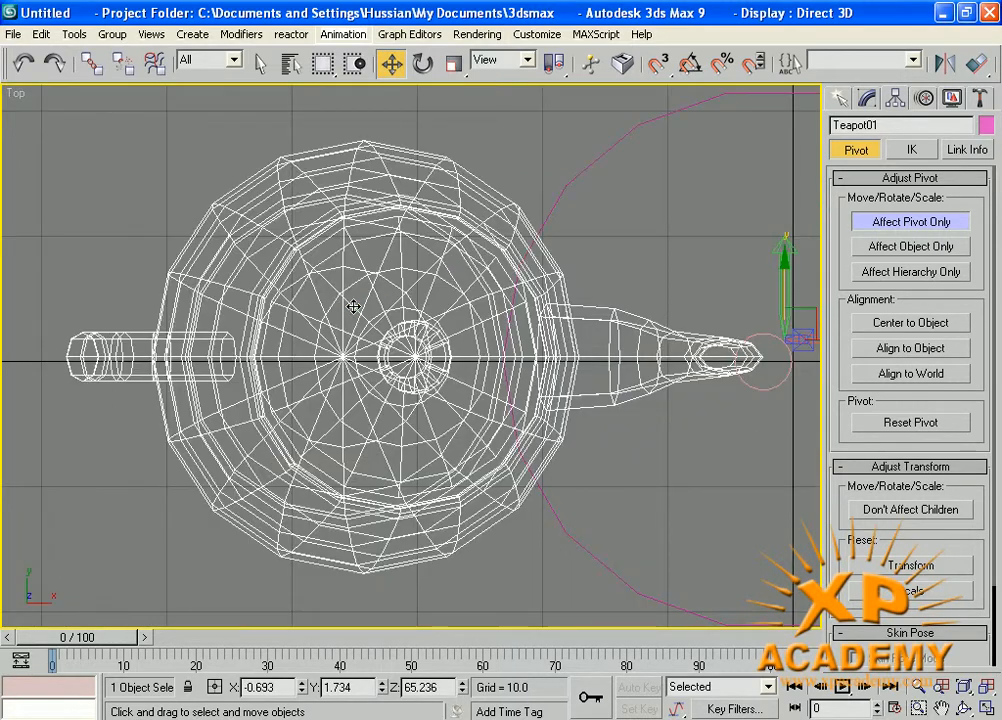
middle_drag(646, 481, 505, 476)
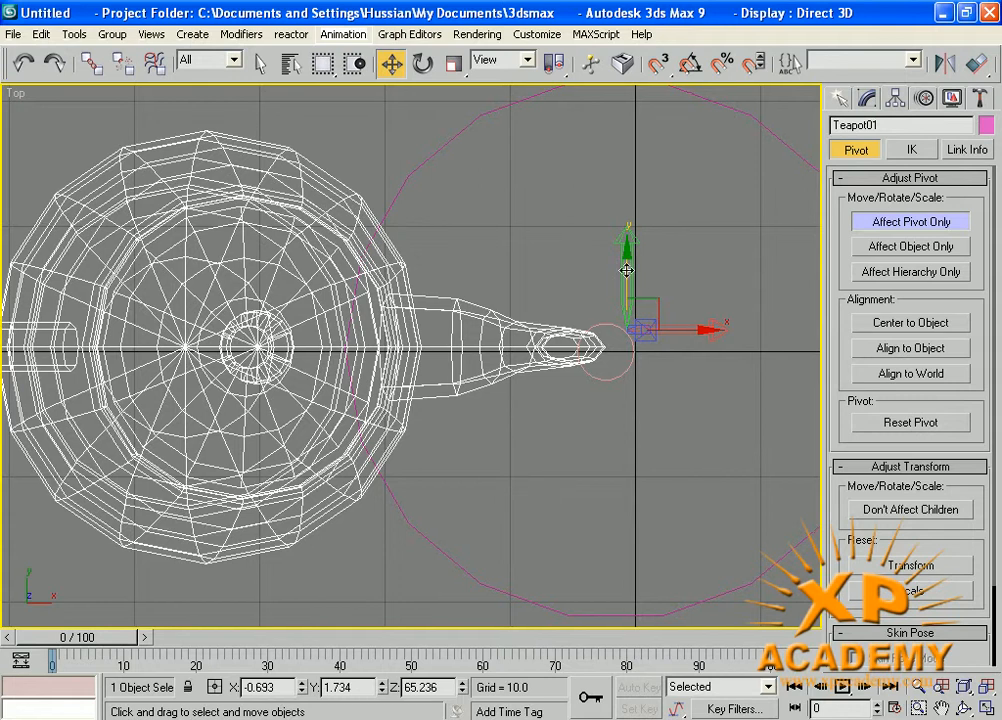
drag(627, 271, 626, 291)
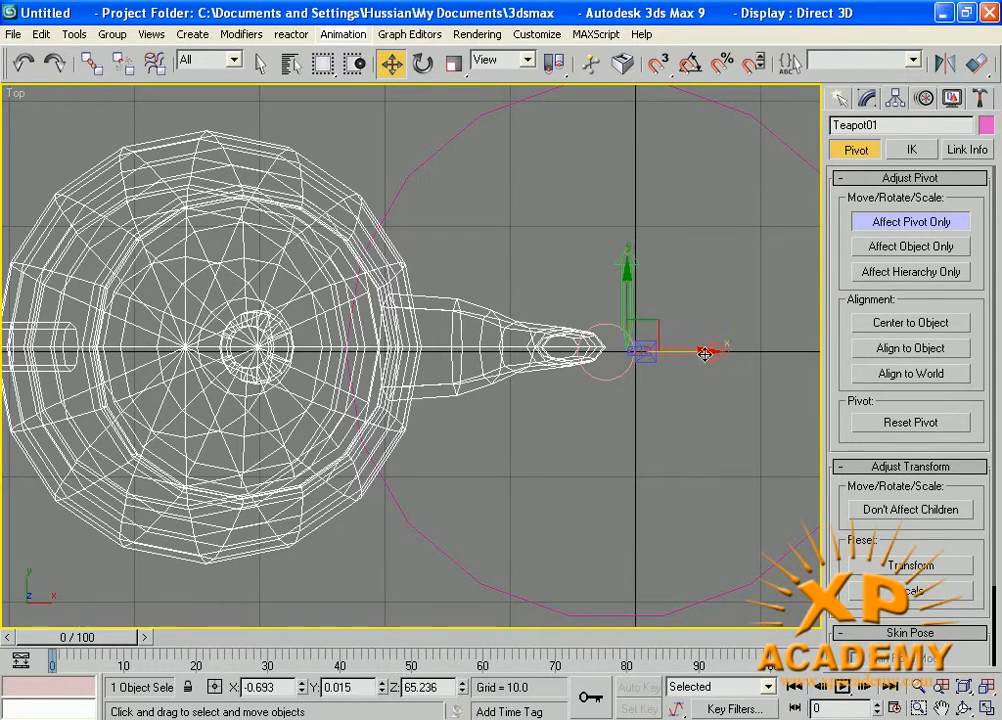
mouse_move(707, 349)
mouse_down()
mouse_move(677, 354)
mouse_move(694, 349)
mouse_up()
drag(607, 313, 607, 310)
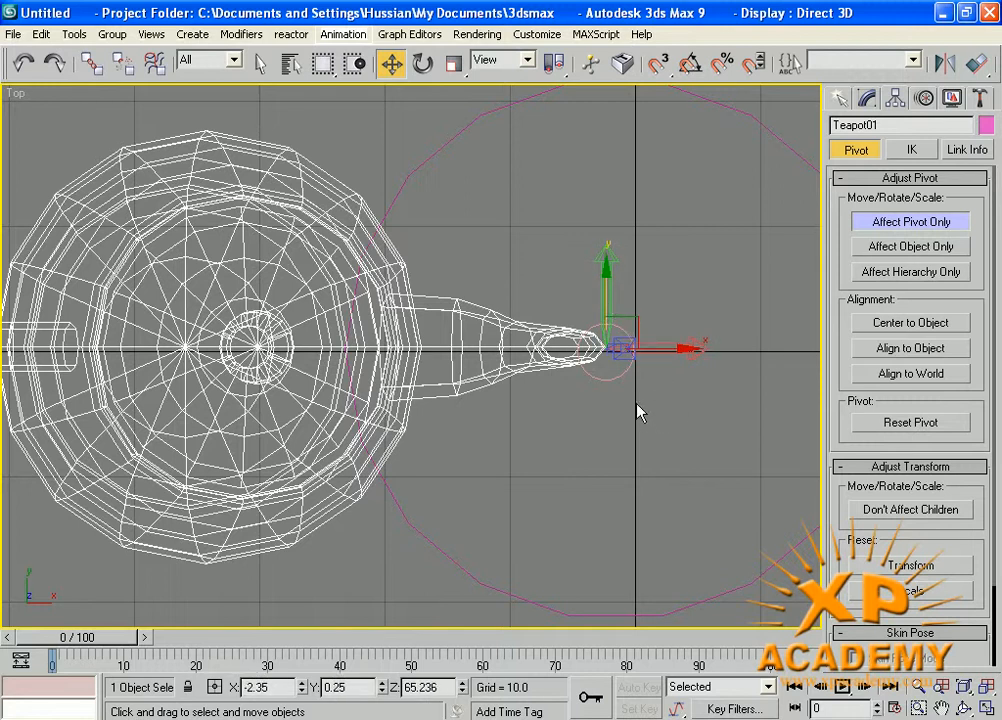
- Raise the teapot's pivot in the front view to about Z 68, return to the perspective view and turn off pivot-only editing
key(l)
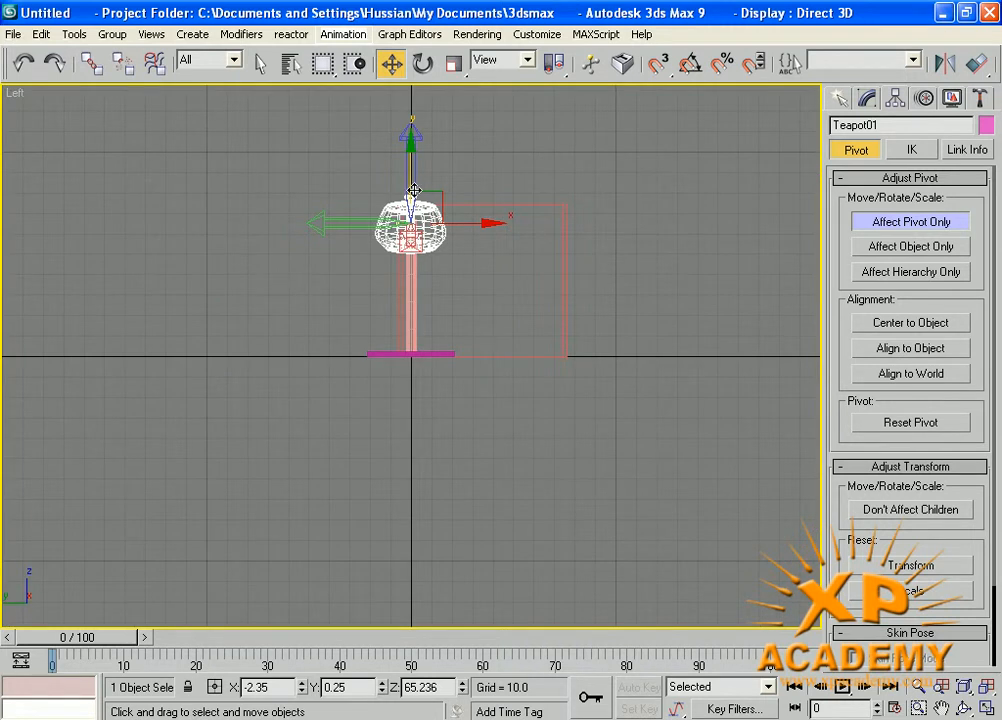
key(f)
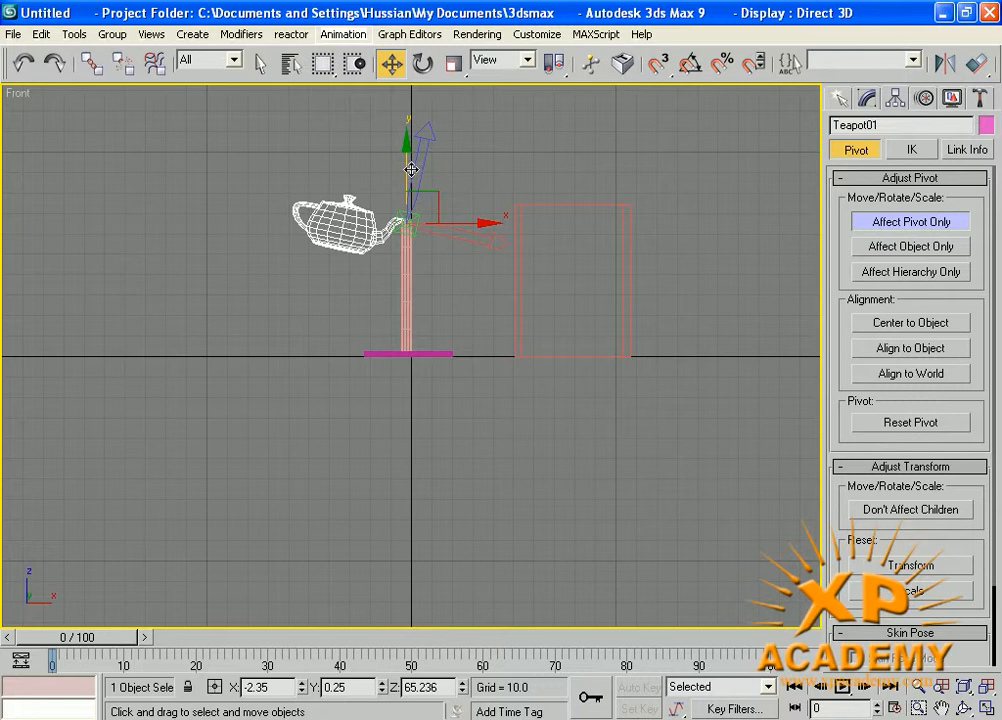
drag(410, 170, 410, 164)
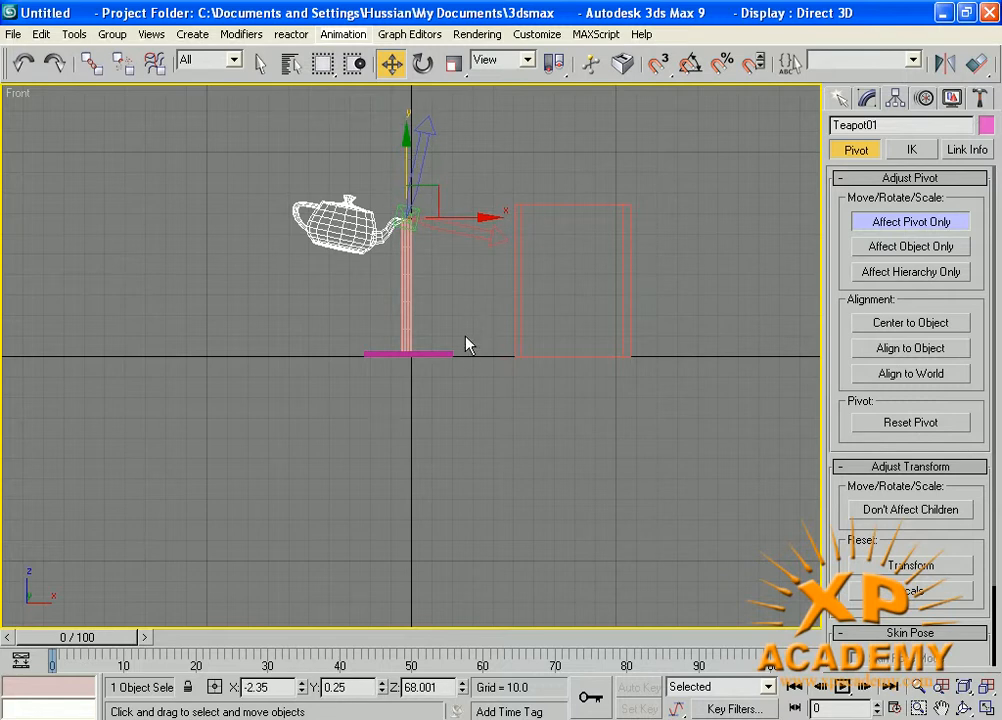
key(p)
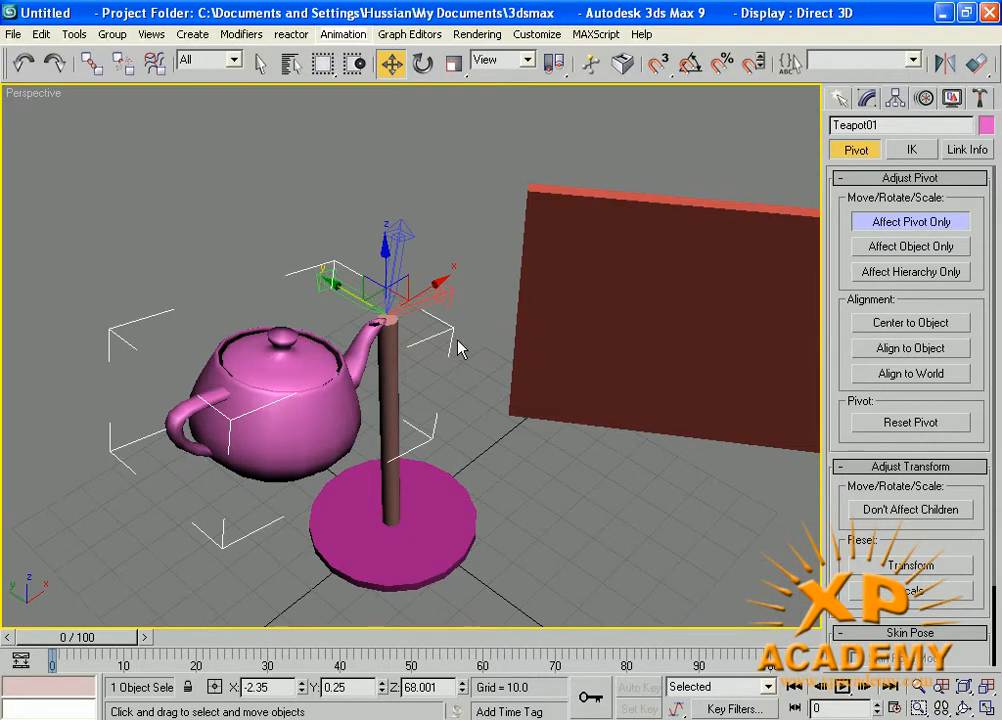
click(898, 224)
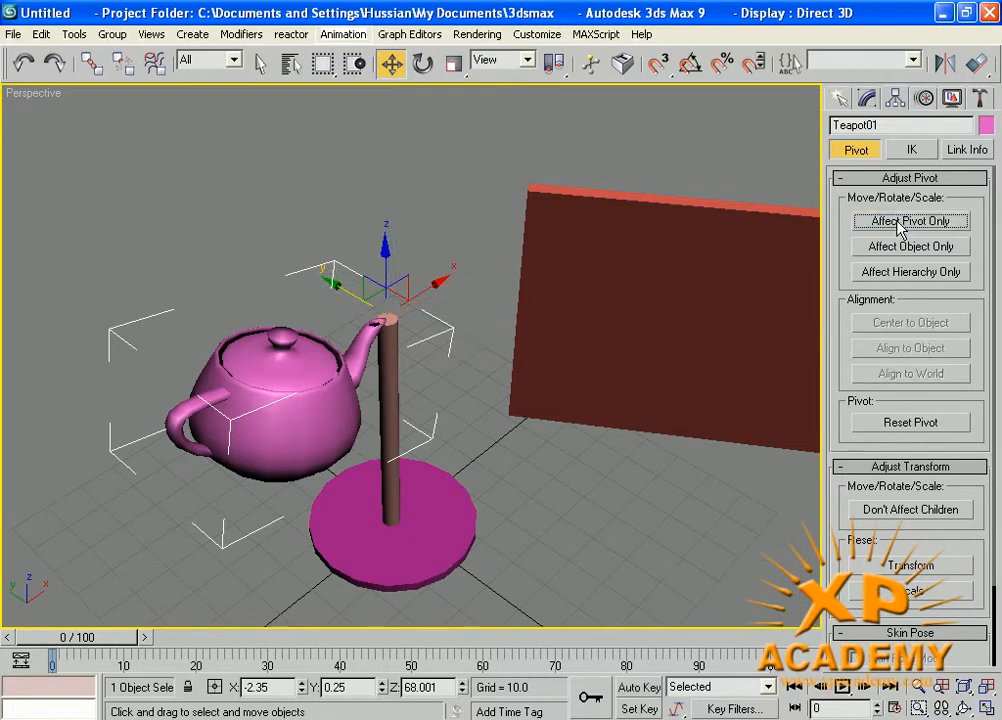
- Rotate the teapot around its spout-tip pivot on top of the post to about -77.1 degrees in Z
click(430, 68)
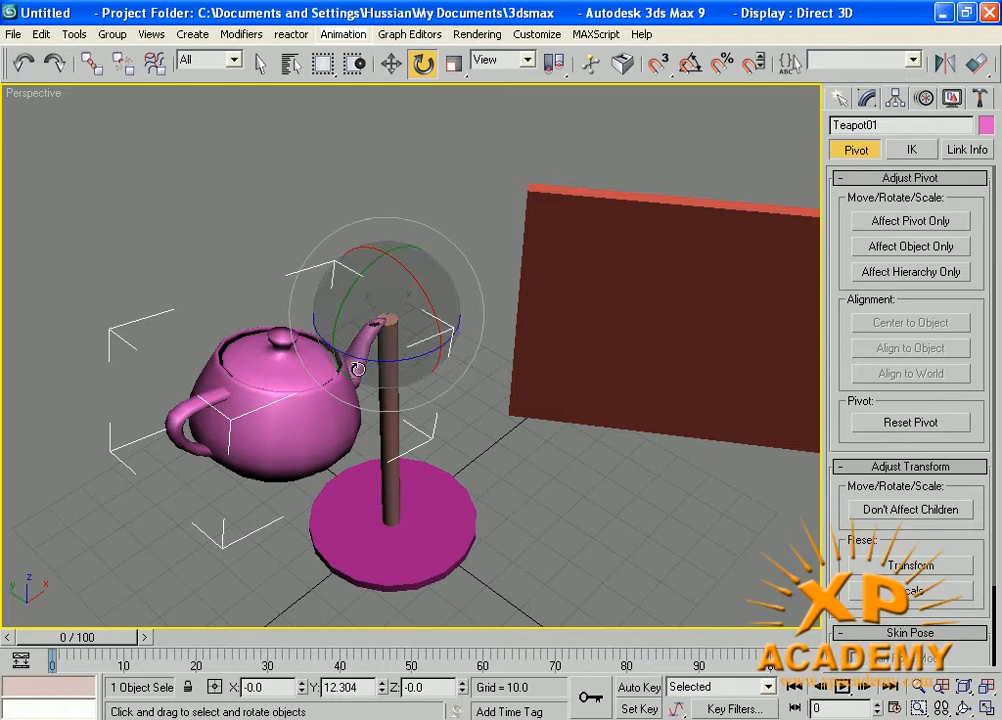
drag(318, 325, 597, 470)
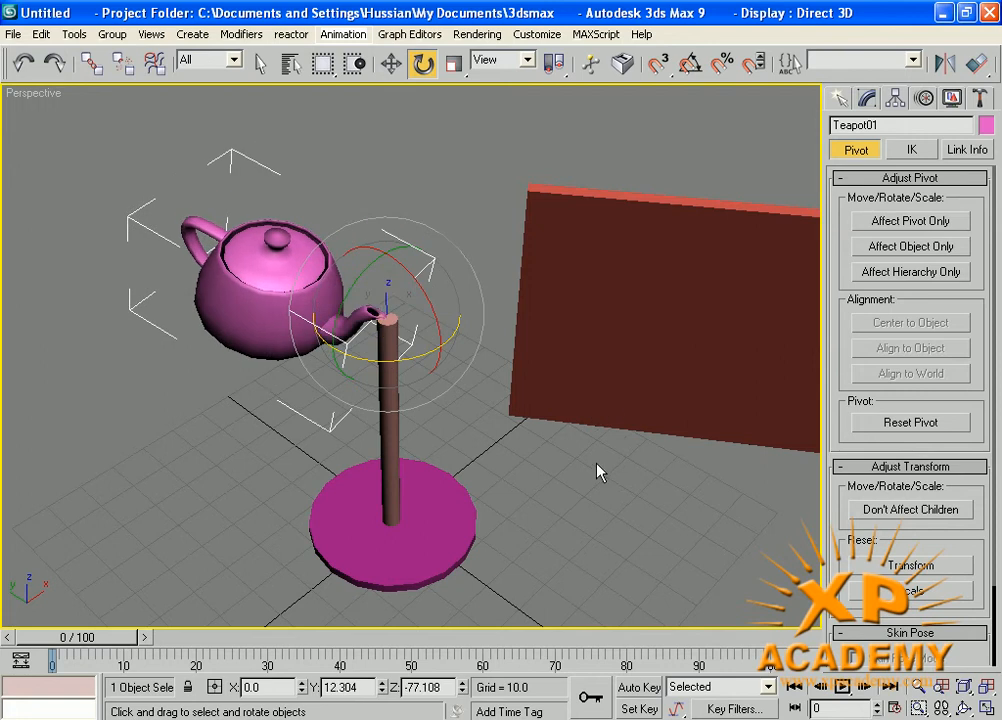
scroll(470, 458, up, 4)
scroll(474, 477, down, 6)
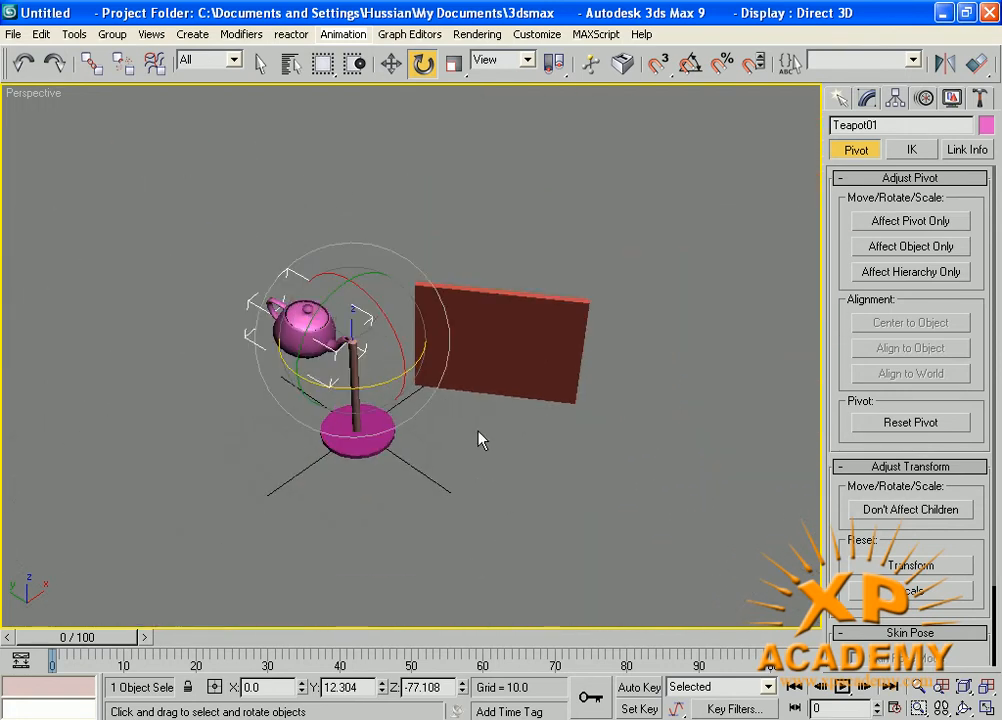
scroll(485, 445, up, 4)
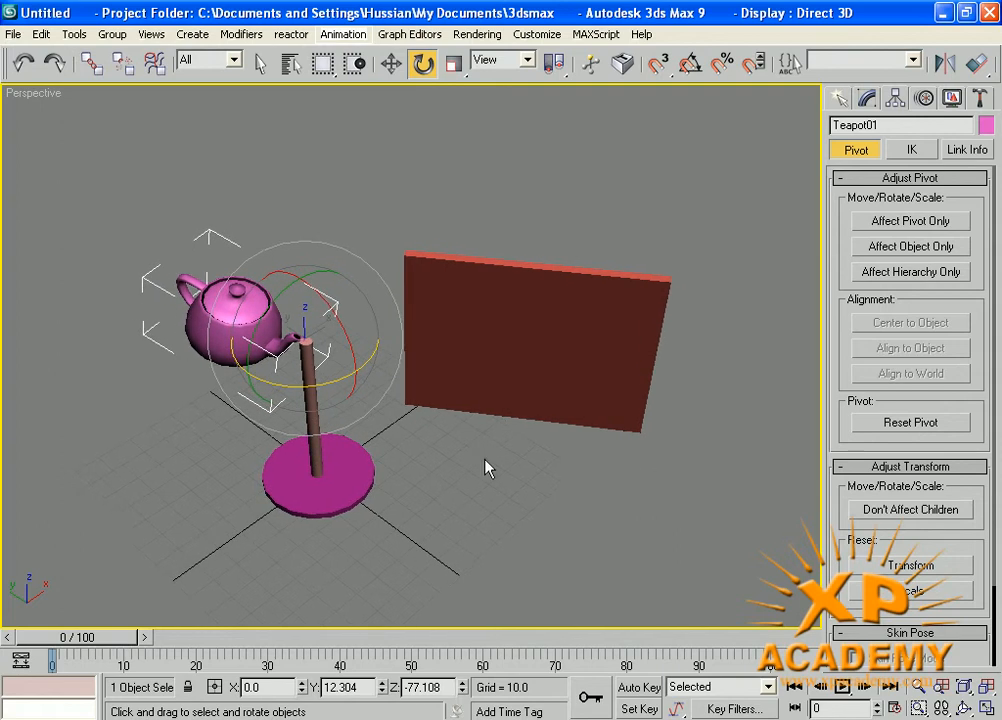